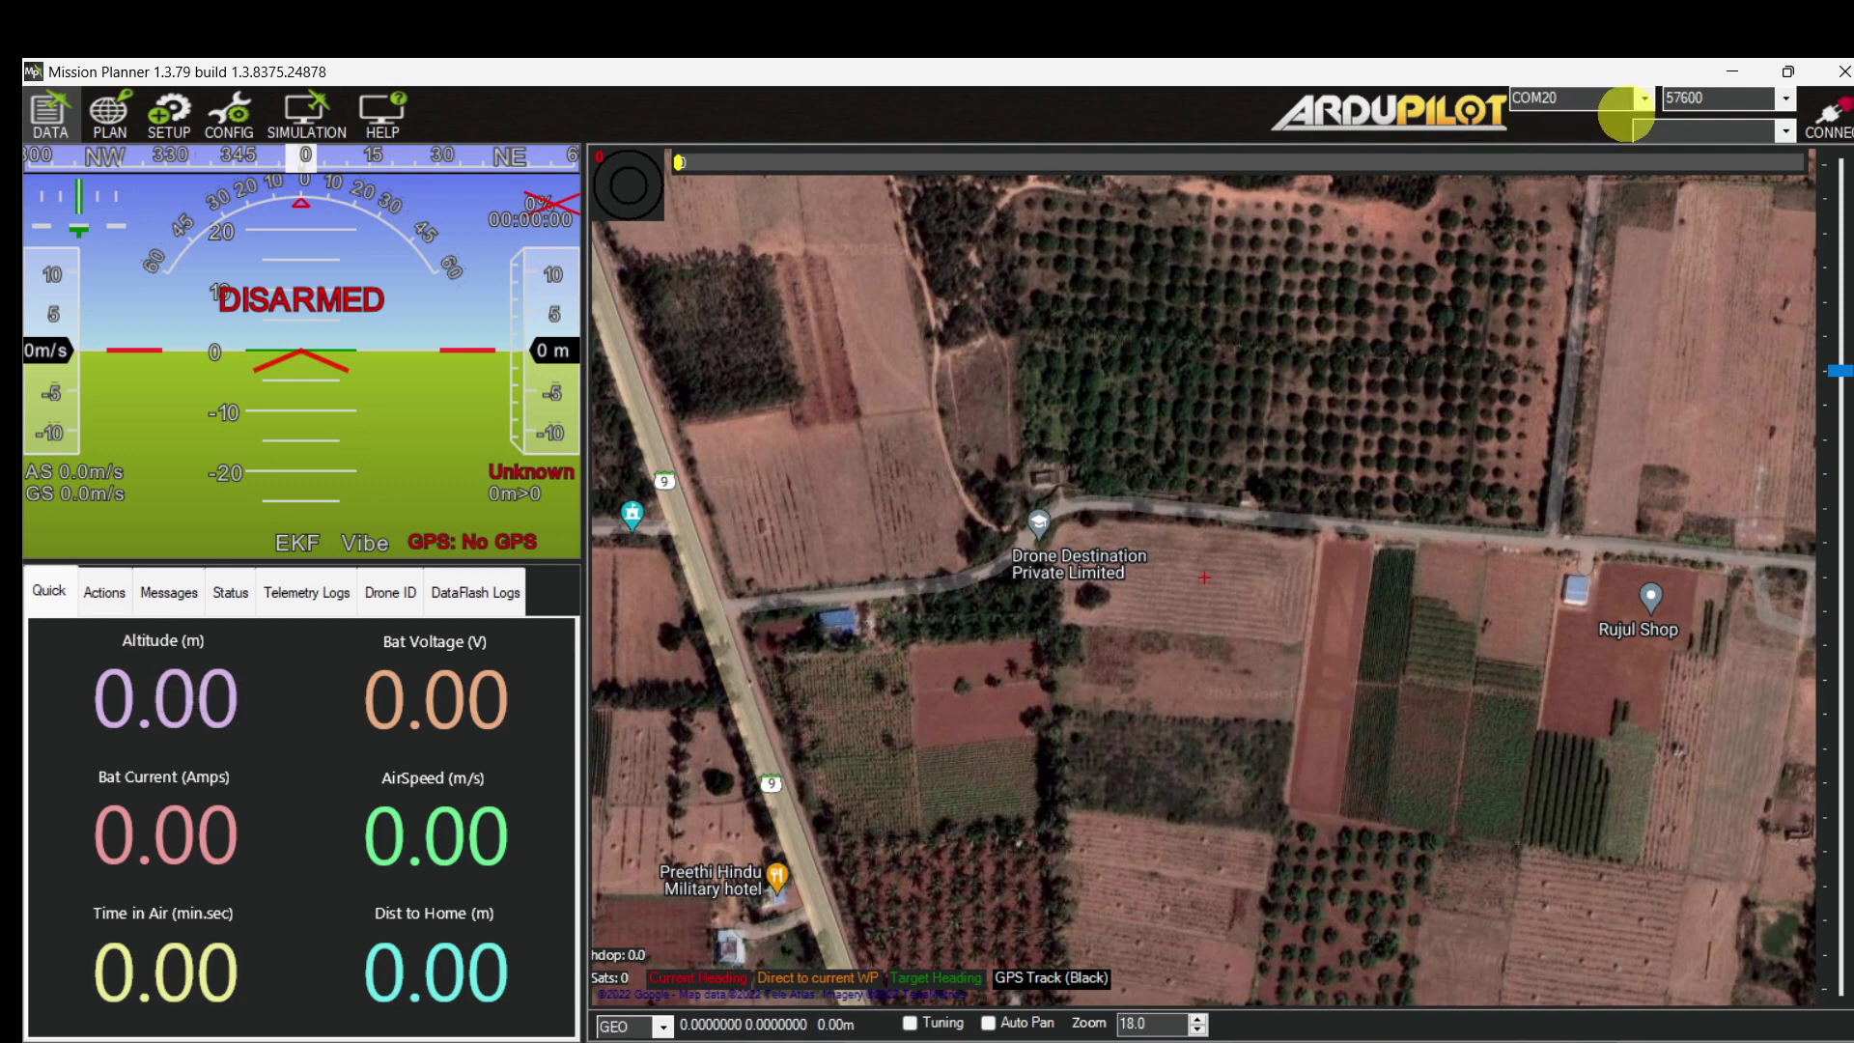
Connect to the quadcopter on COM20 at 57600 and load its ArduCopter telemetry.
click(1641, 97)
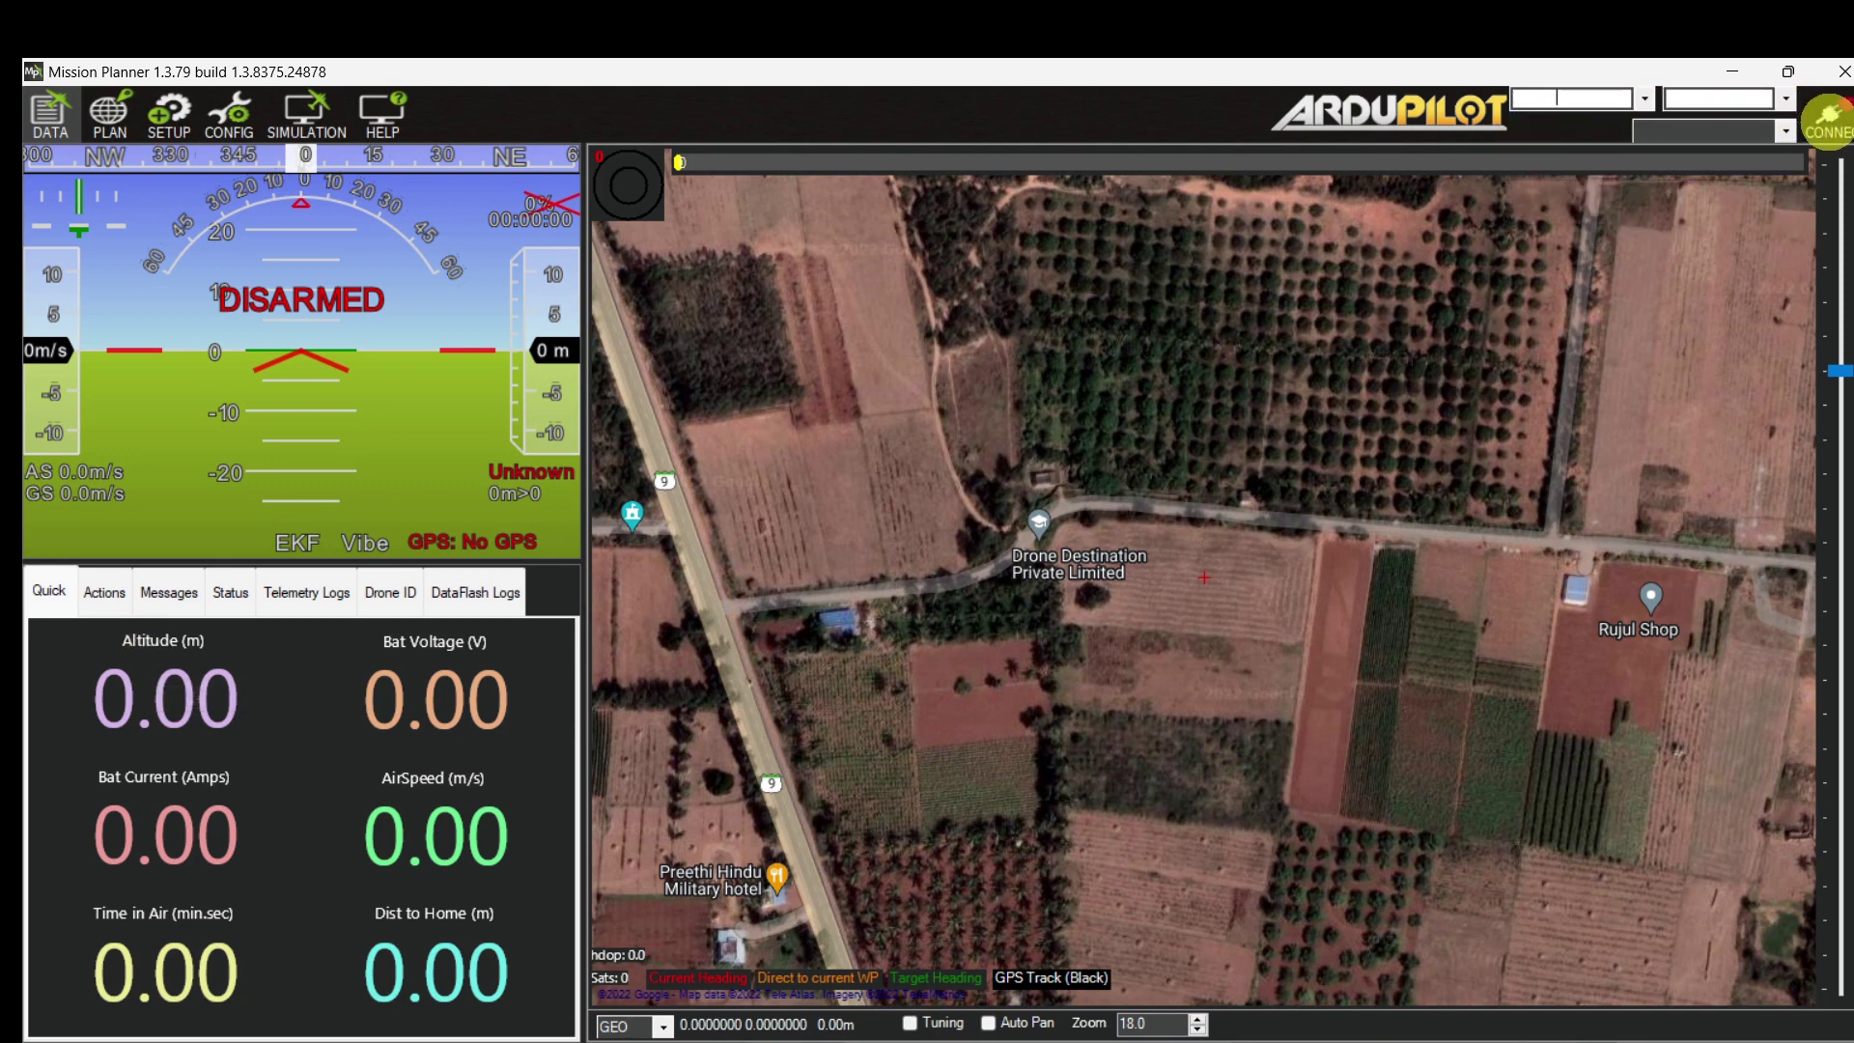
click(1827, 121)
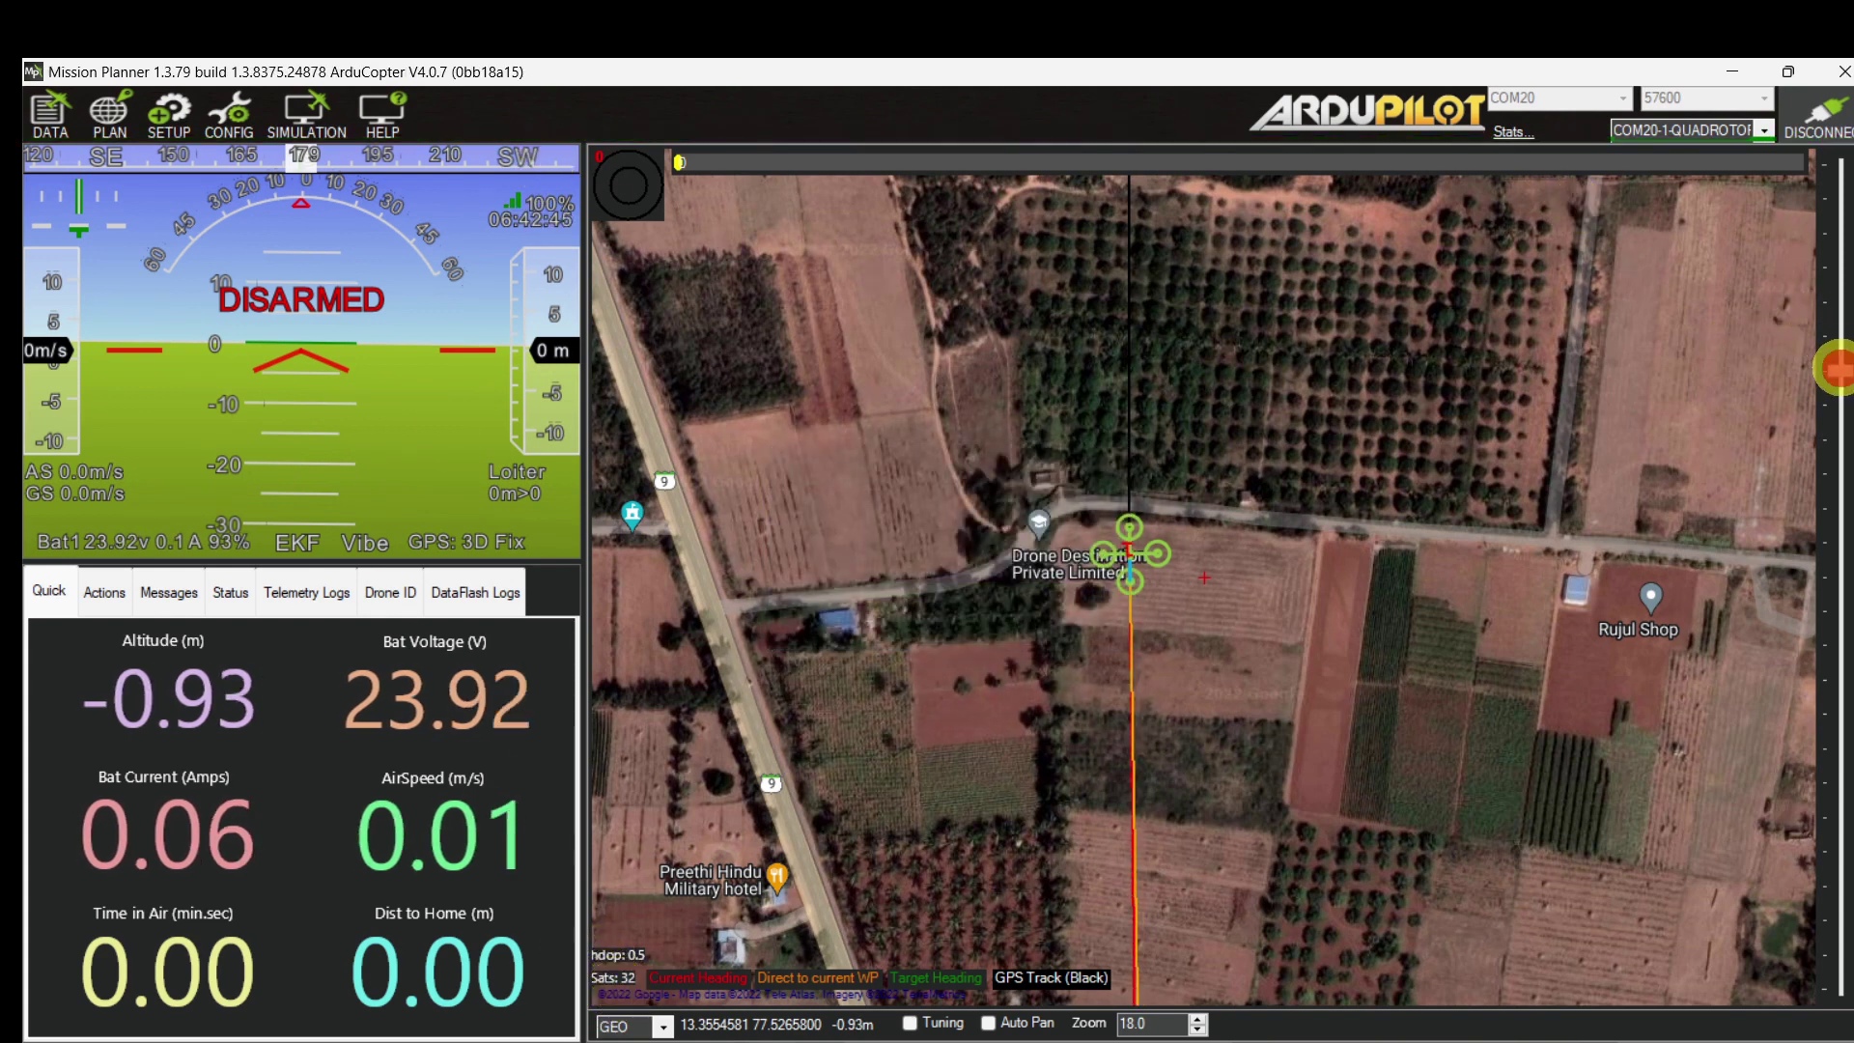
Zoom the map from level 18 to 20 on the drone and preview the Fly To Here menu.
drag(1837, 367, 1839, 297)
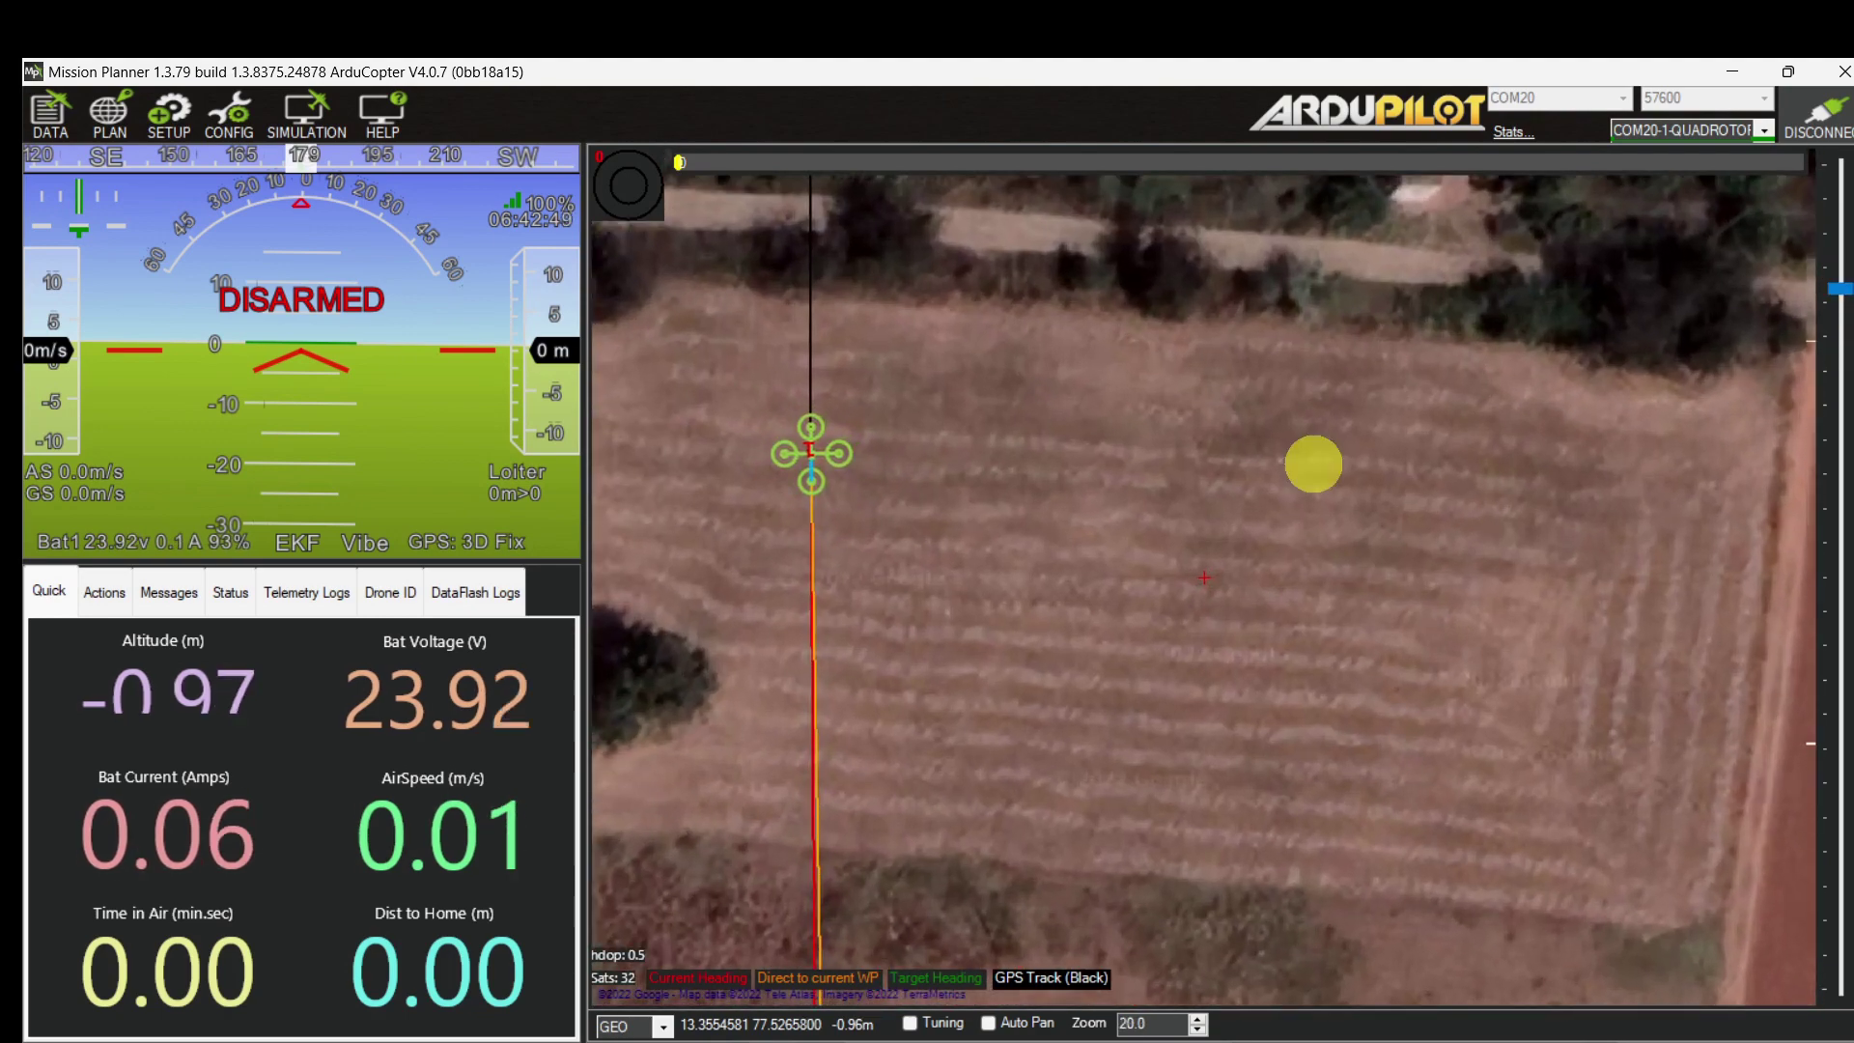
right_click(1312, 459)
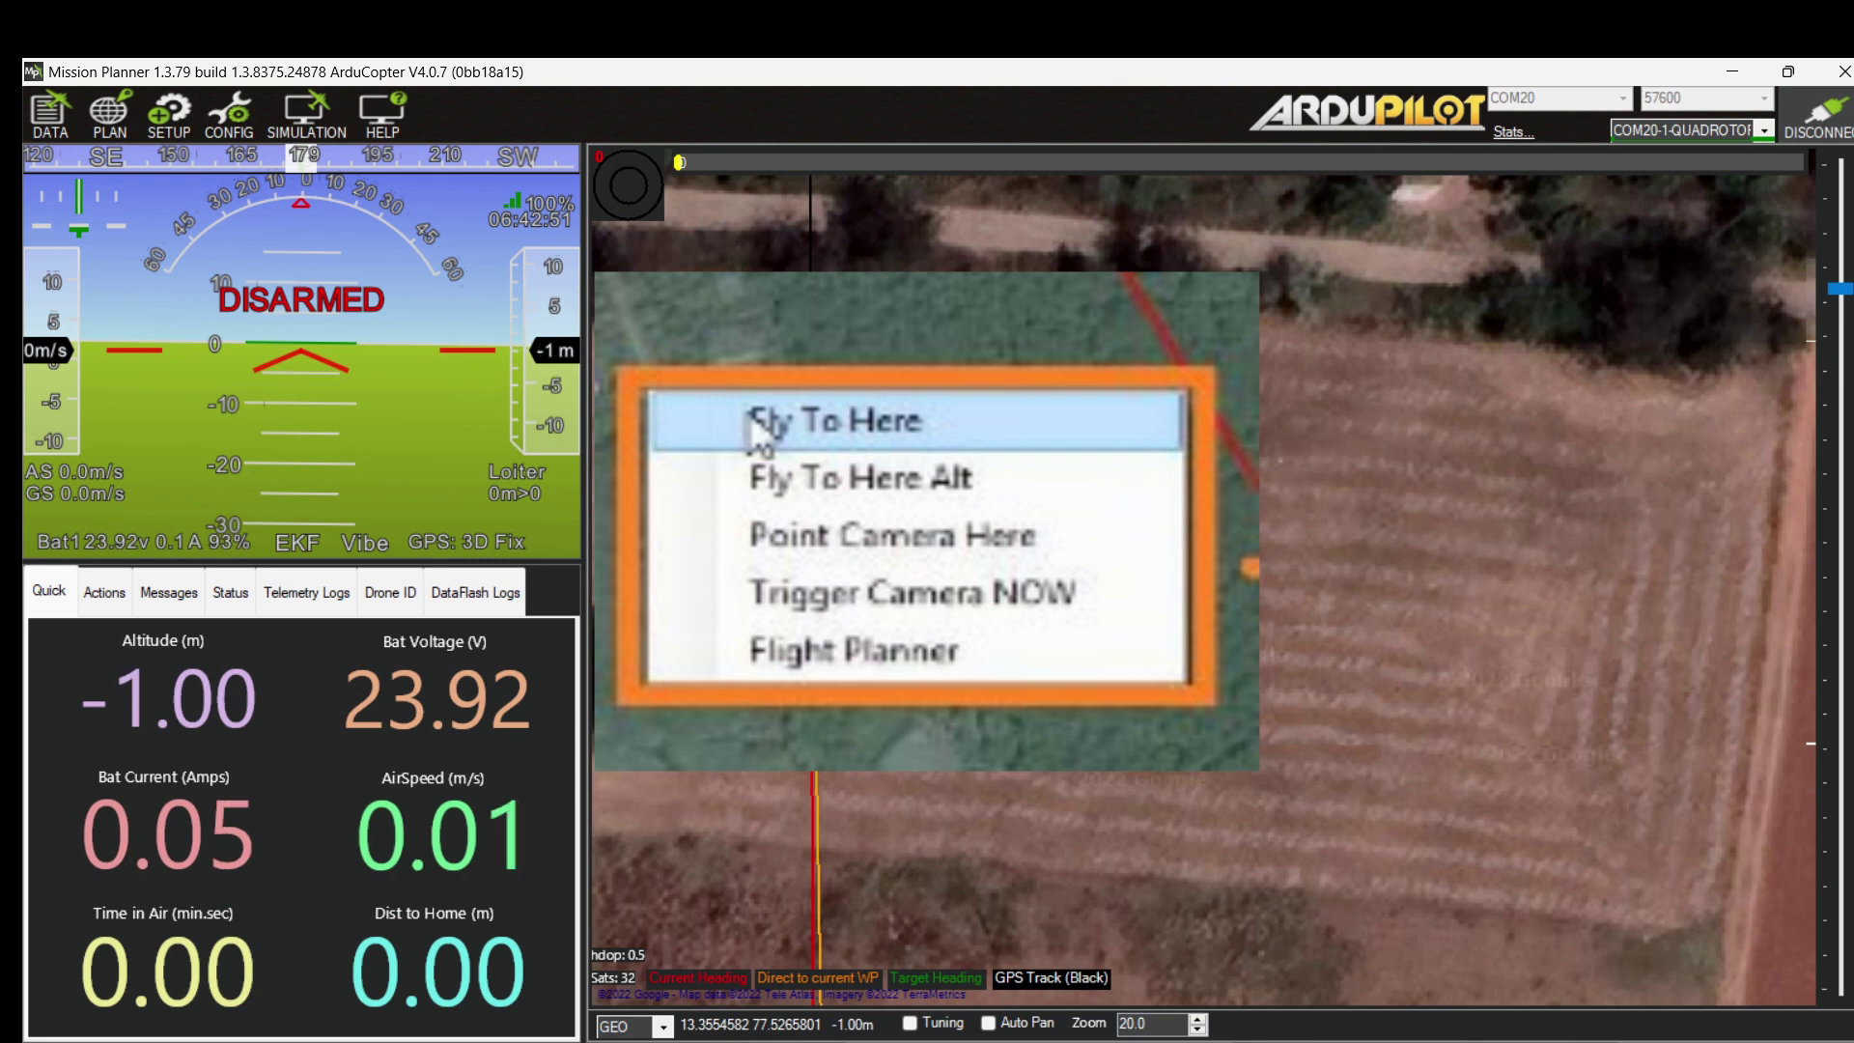
click(827, 662)
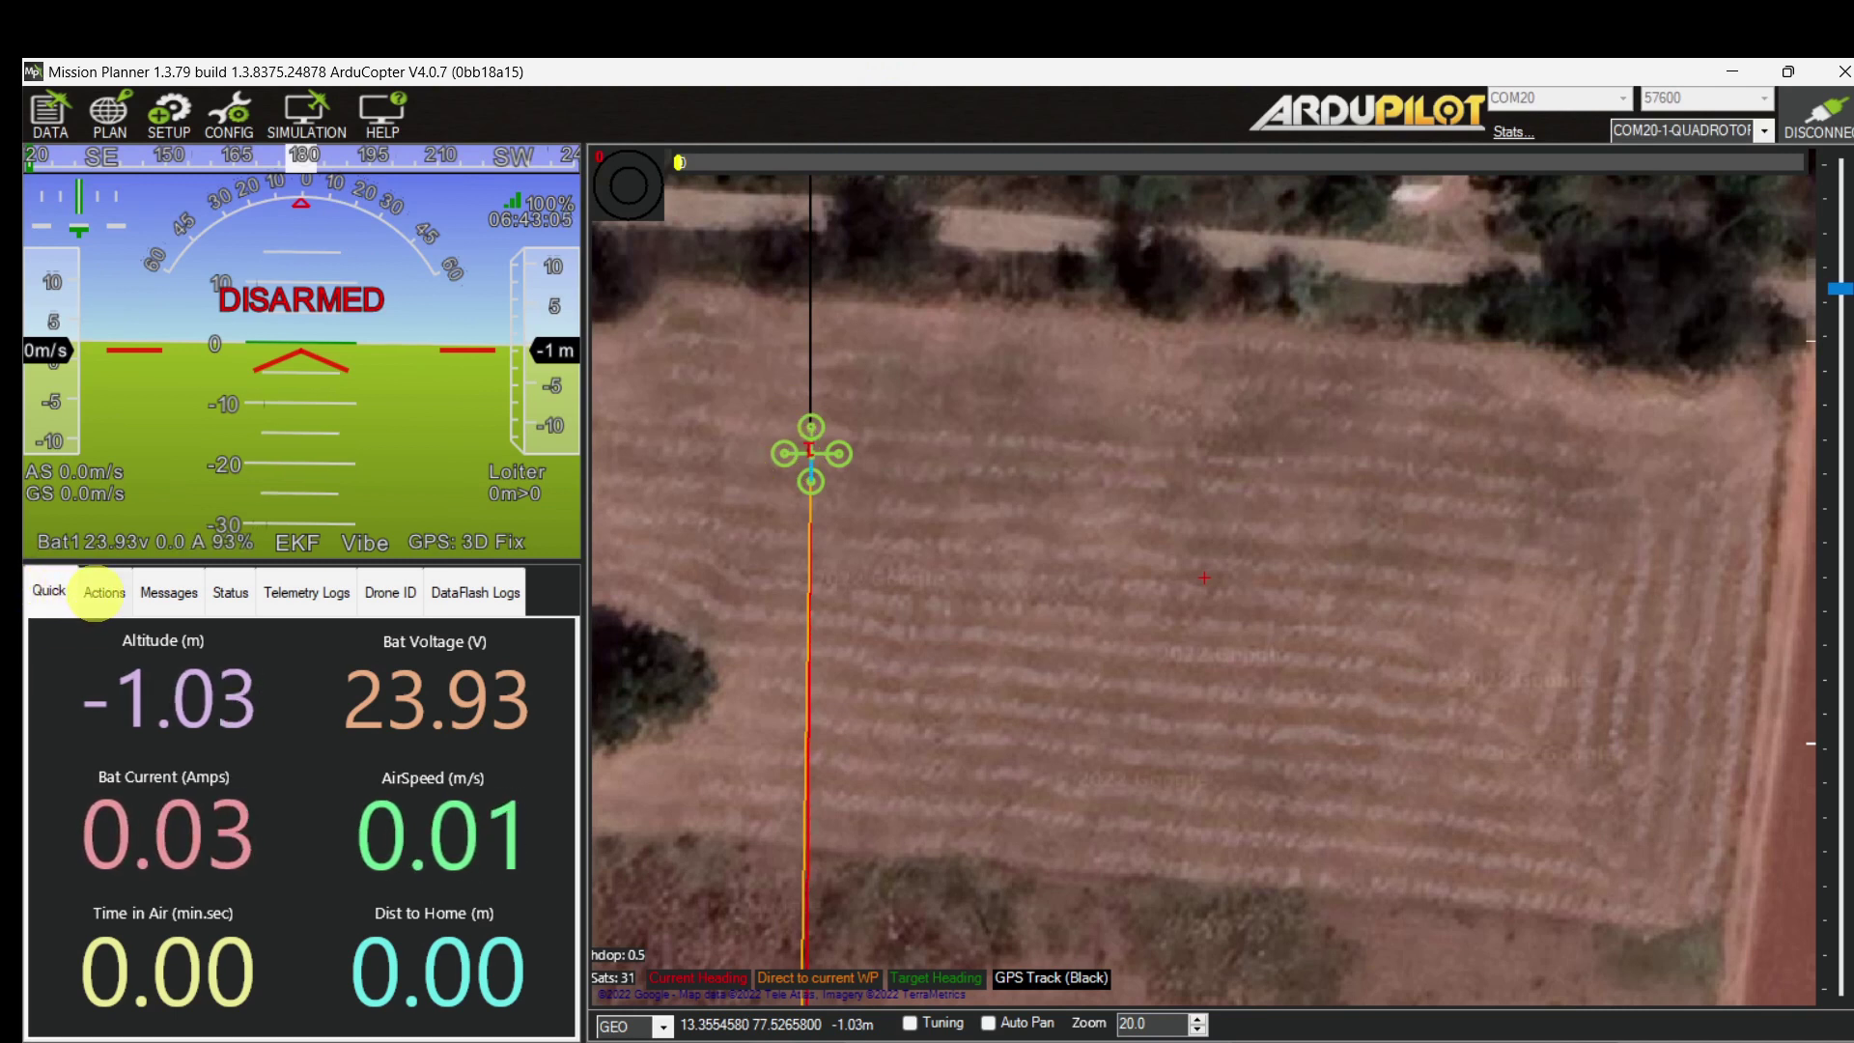
Arm the quadcopter's motors from the Actions tab.
click(97, 593)
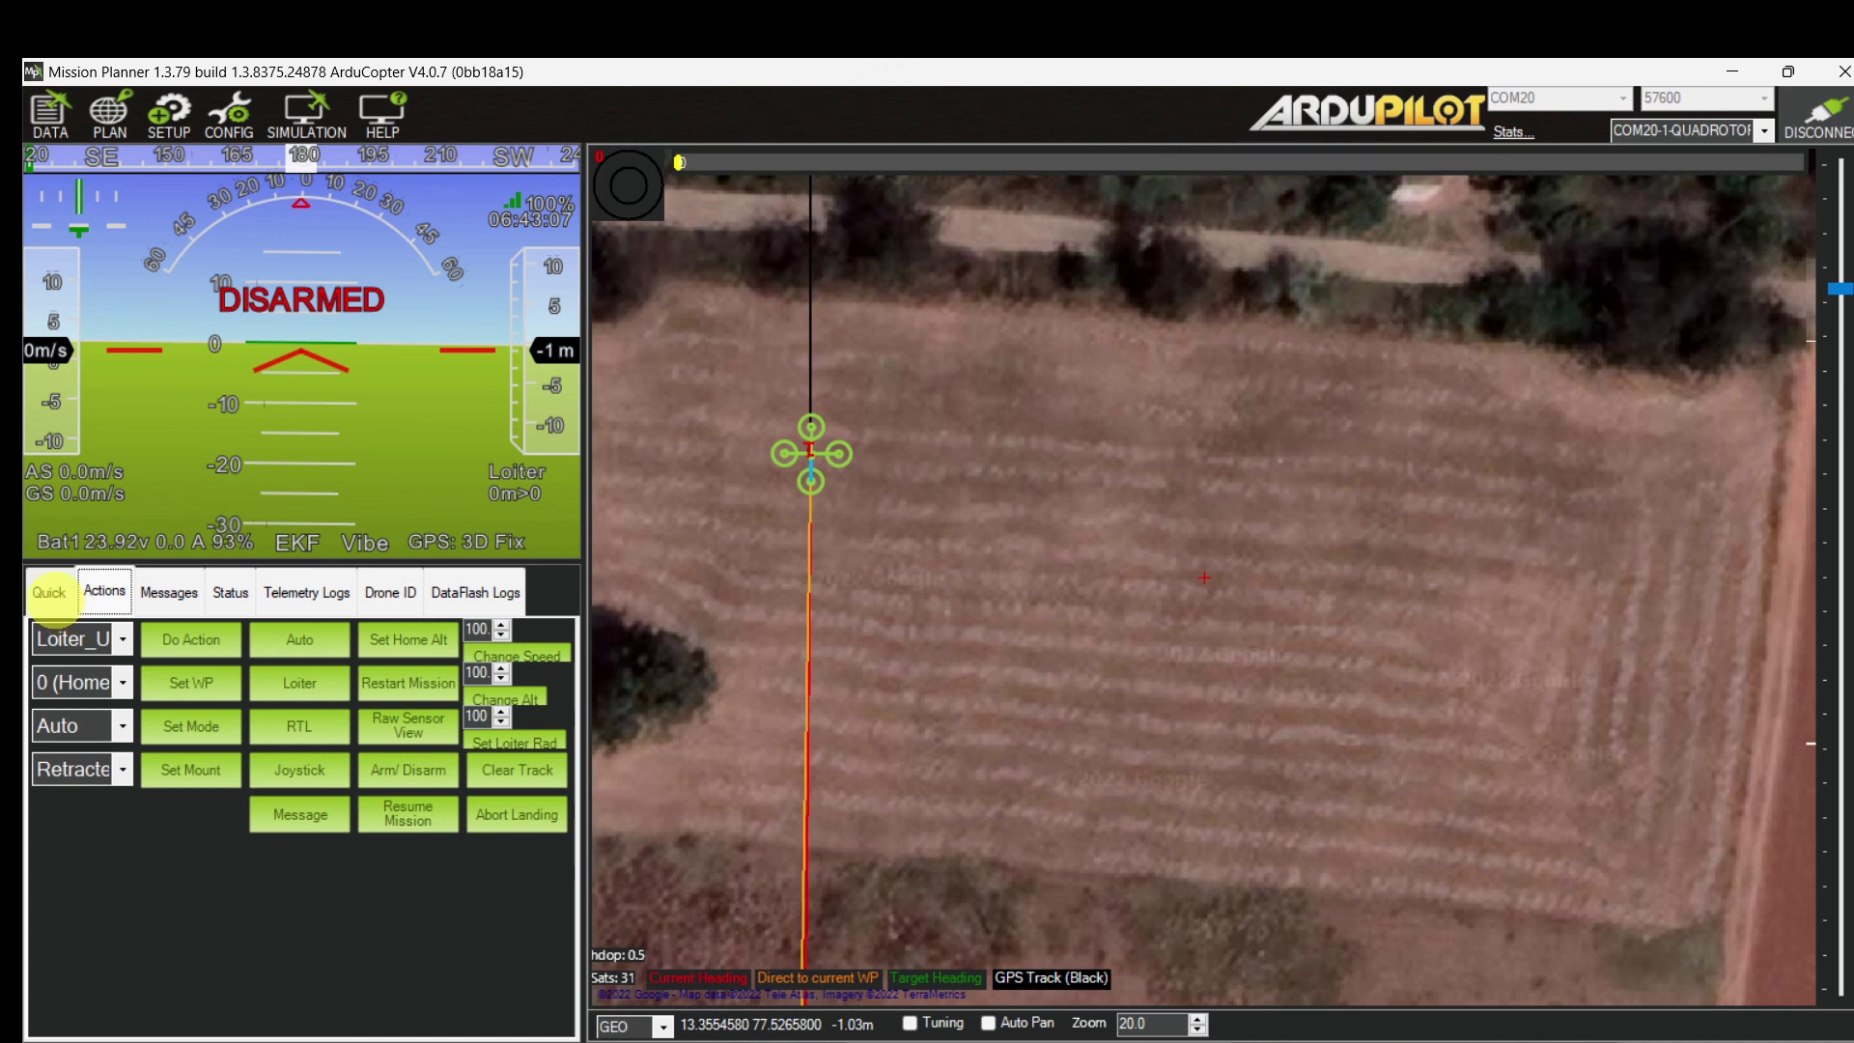
click(53, 596)
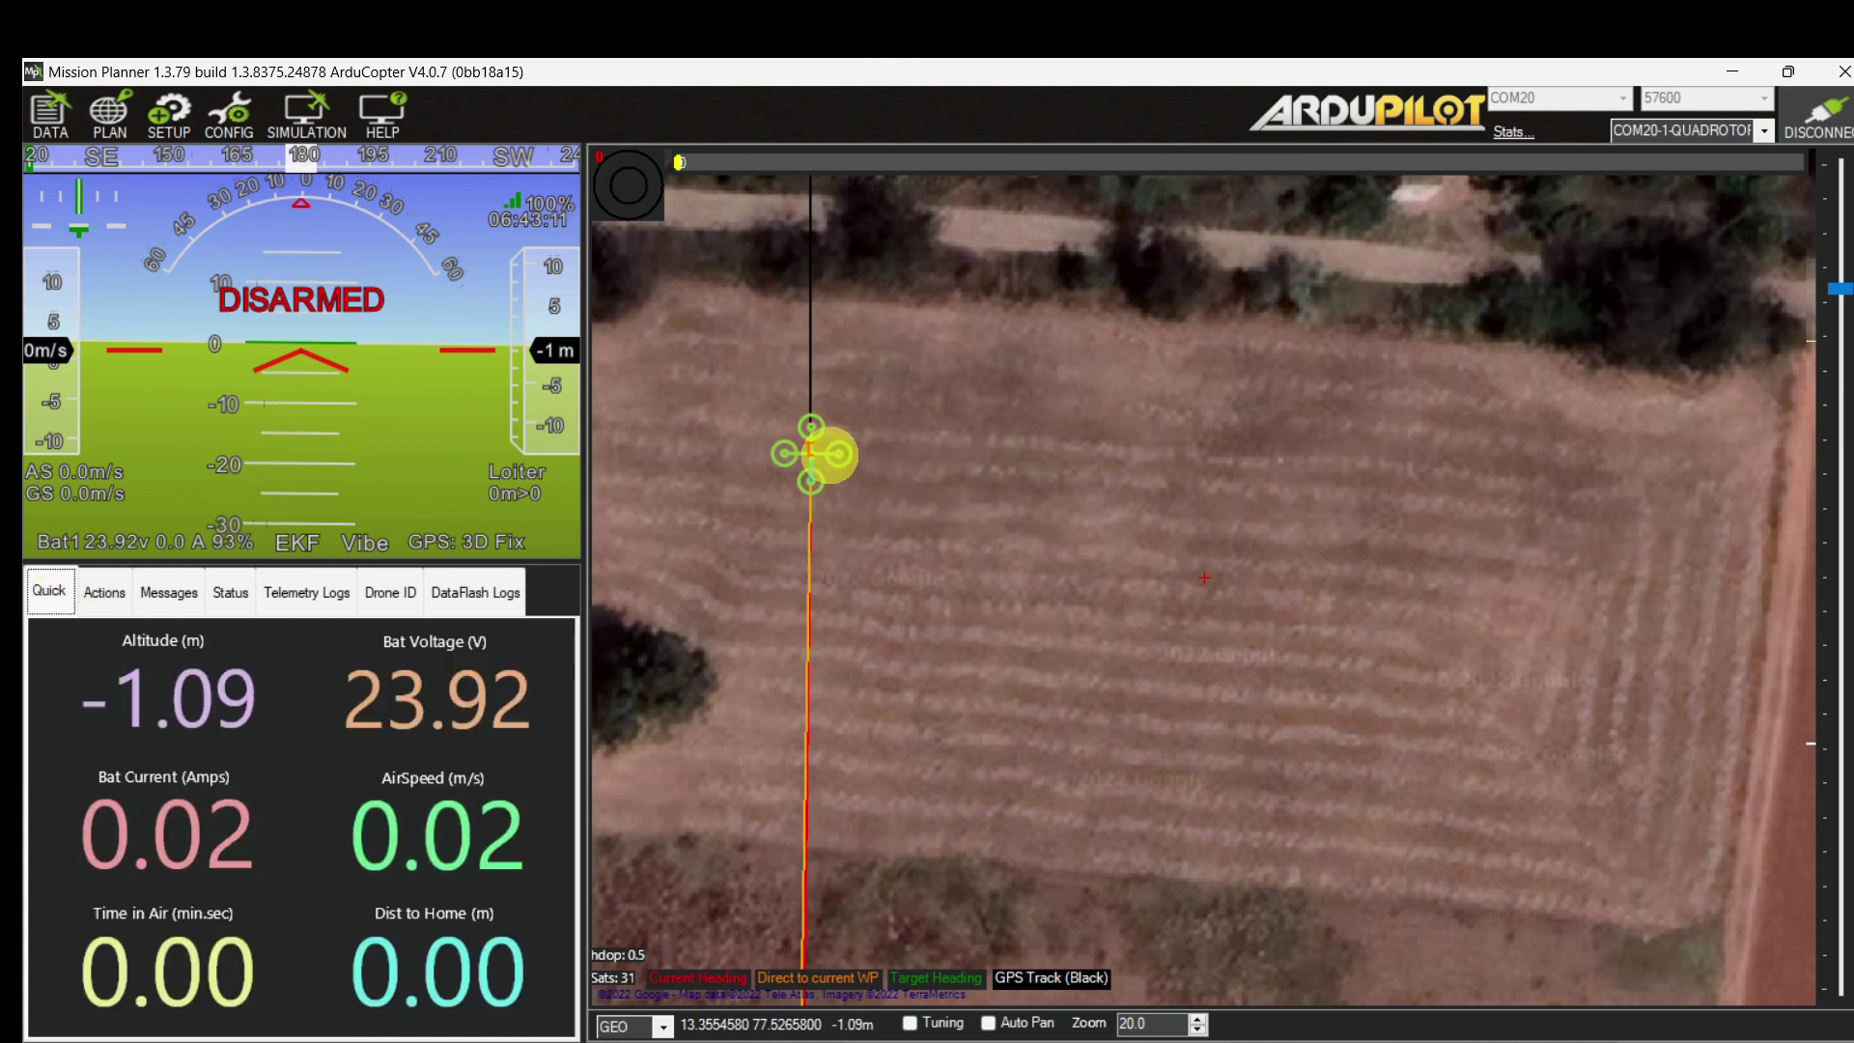
click(107, 590)
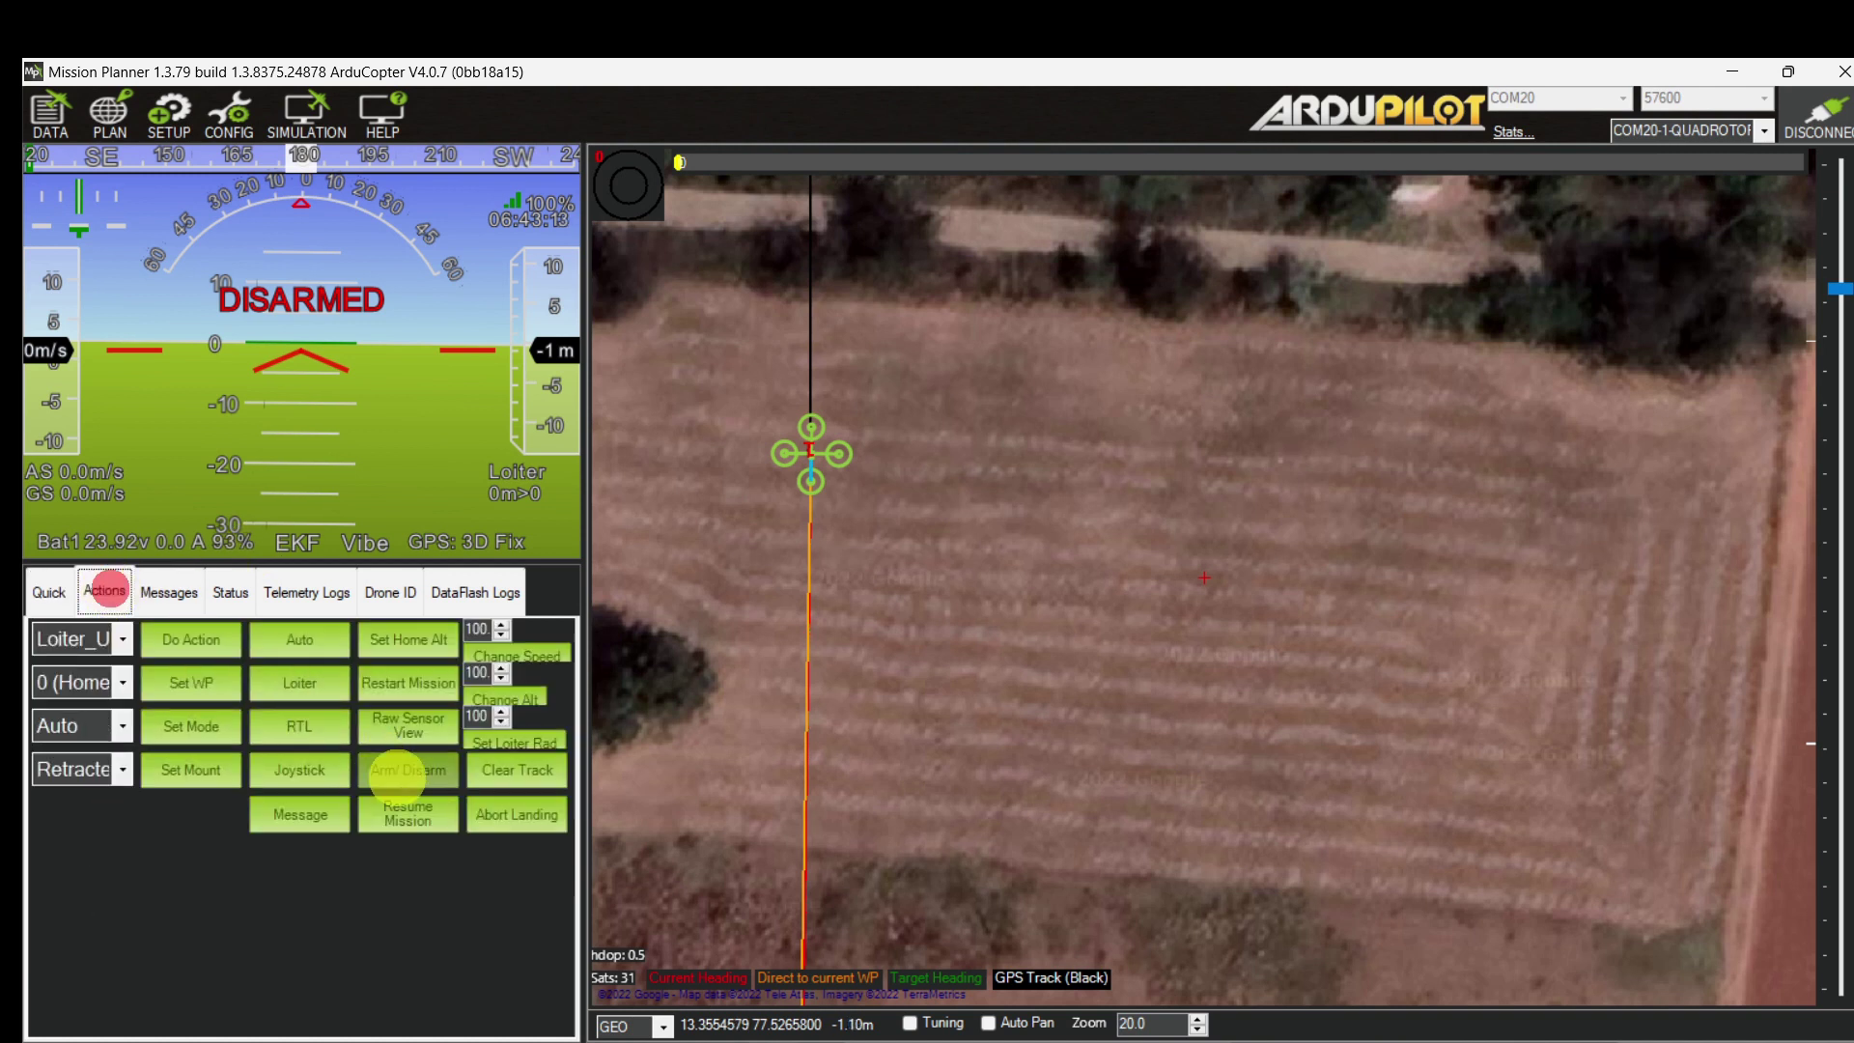
click(398, 775)
click(63, 598)
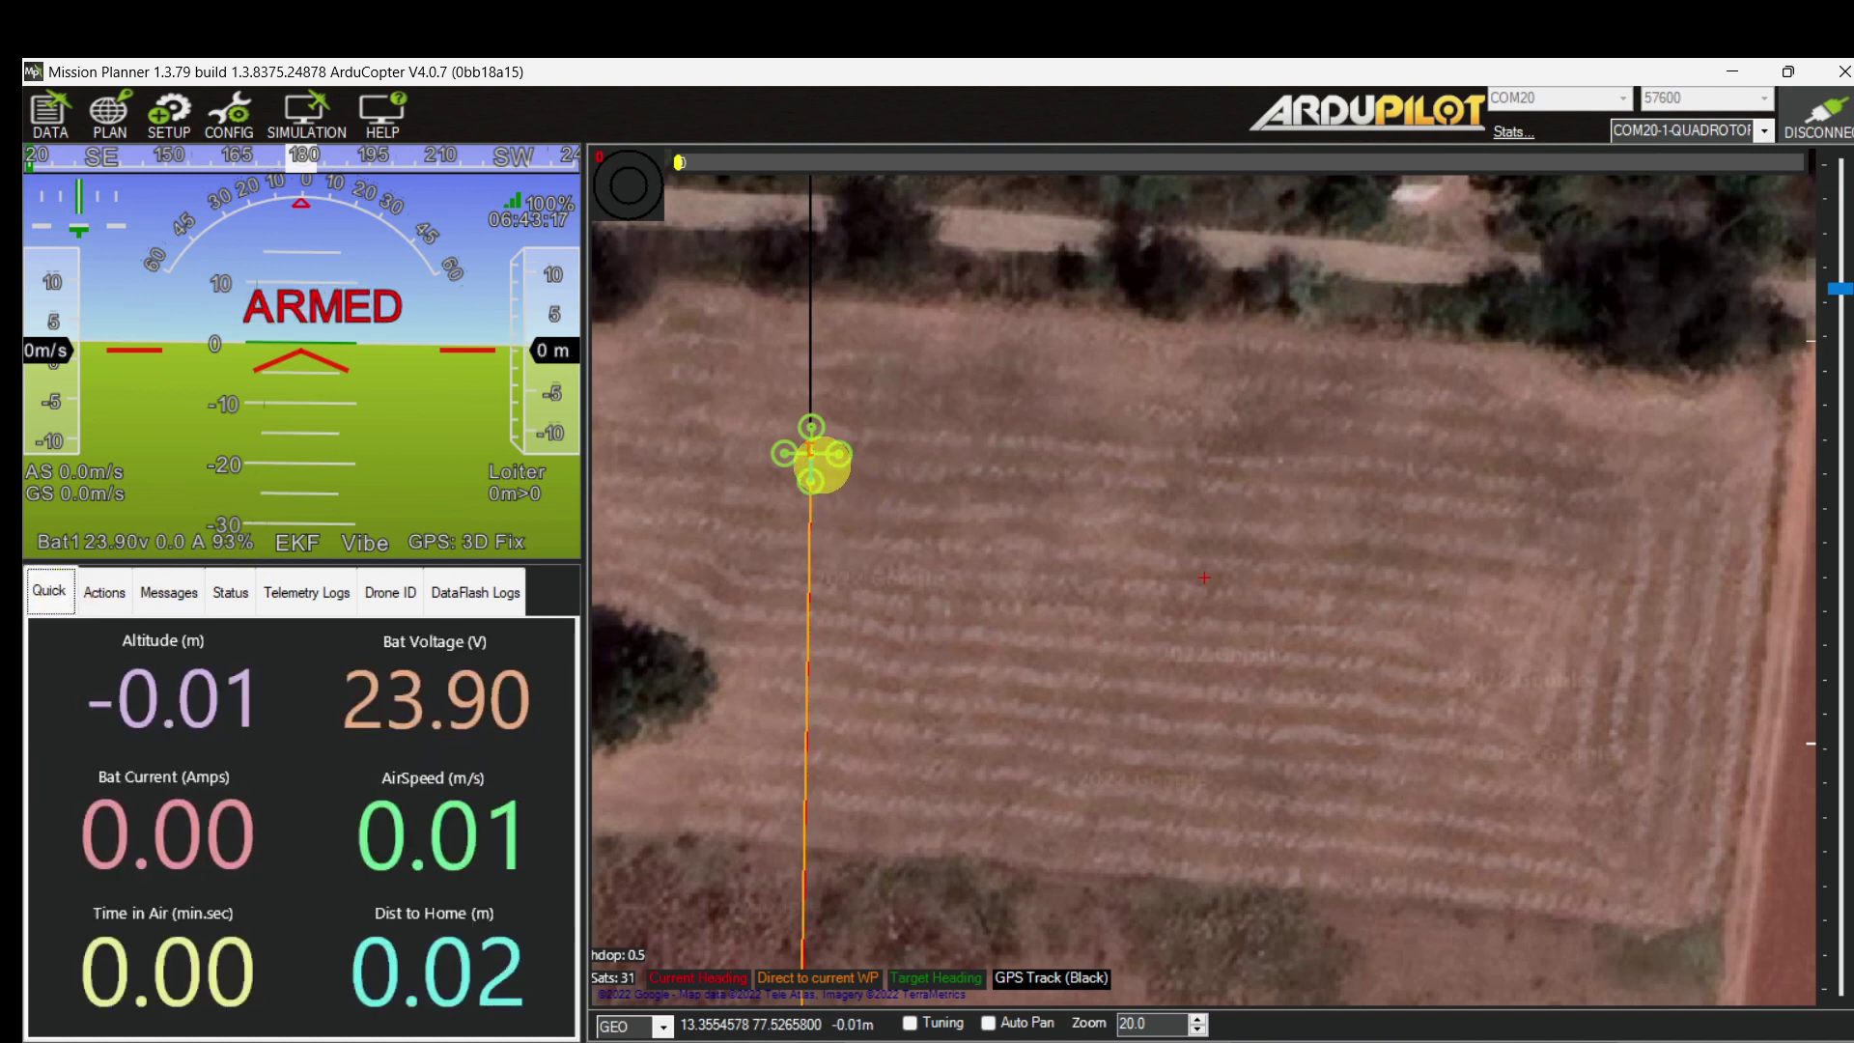
Take off from the drone's map position to 5 m altitude.
right_click(816, 458)
click(923, 709)
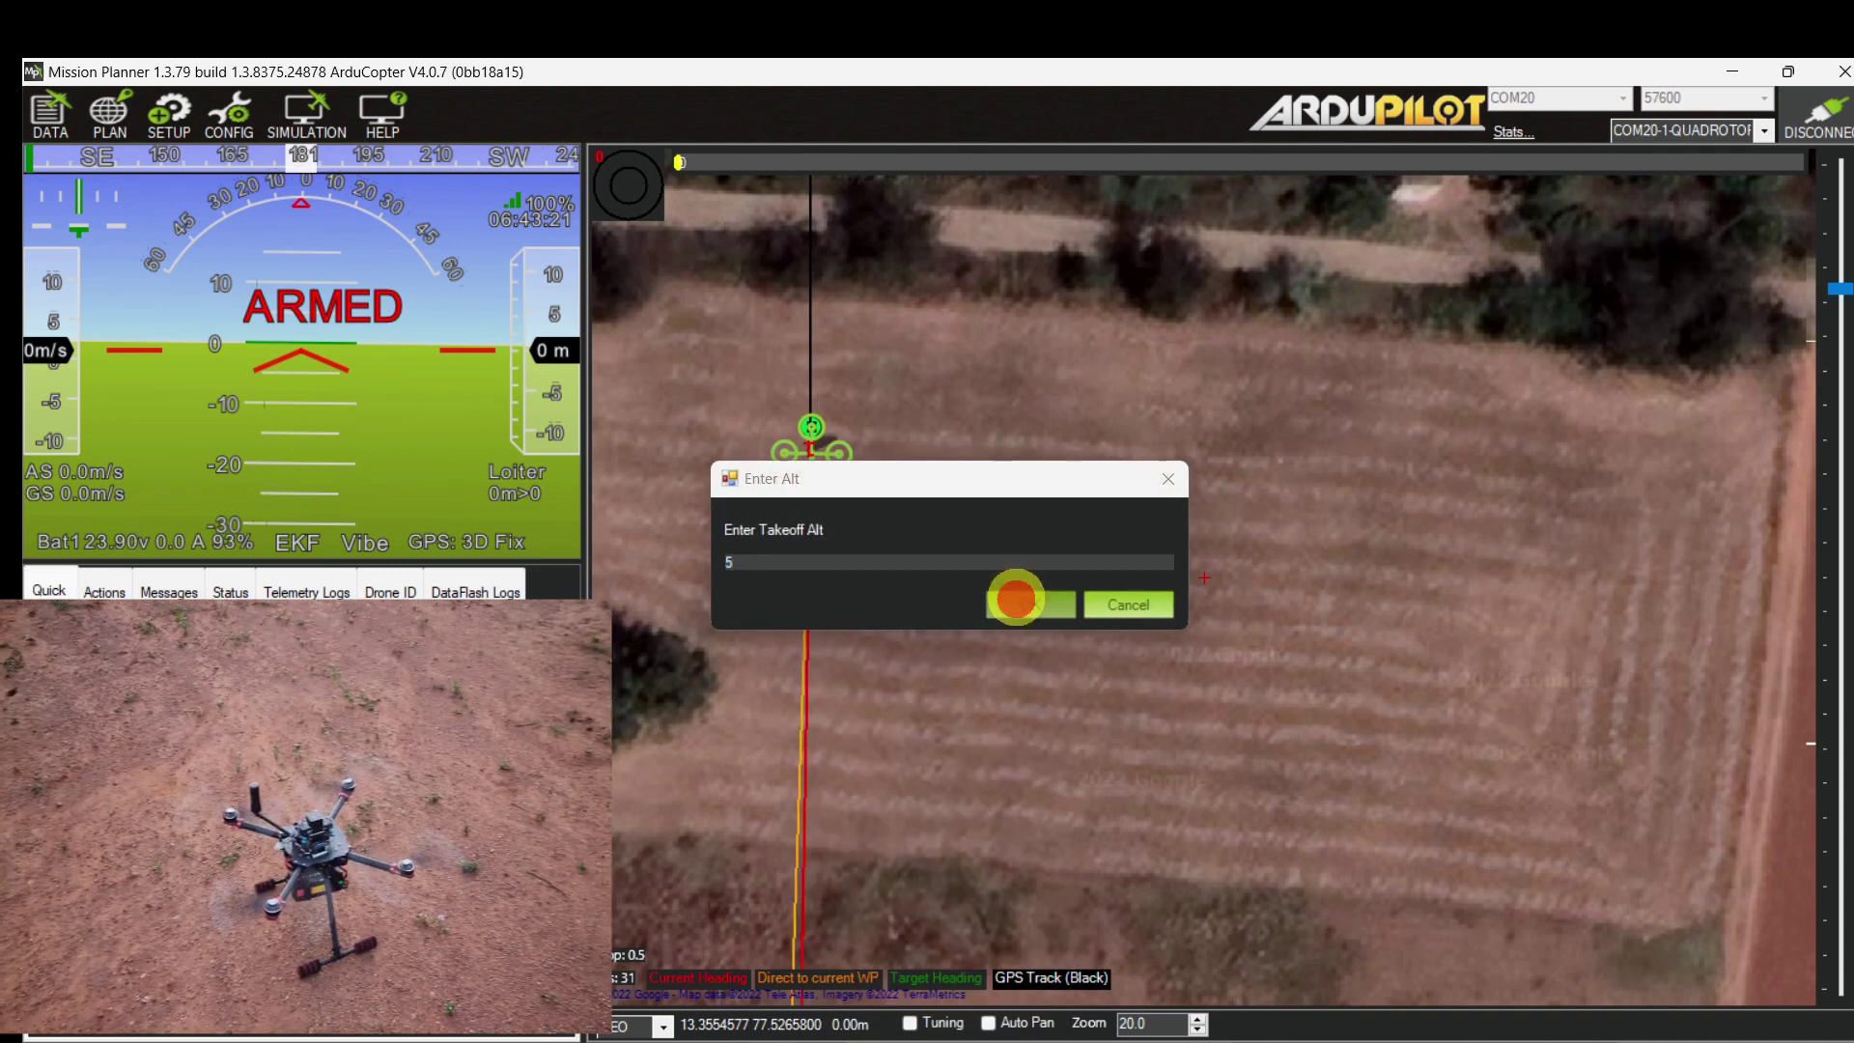
click(1015, 598)
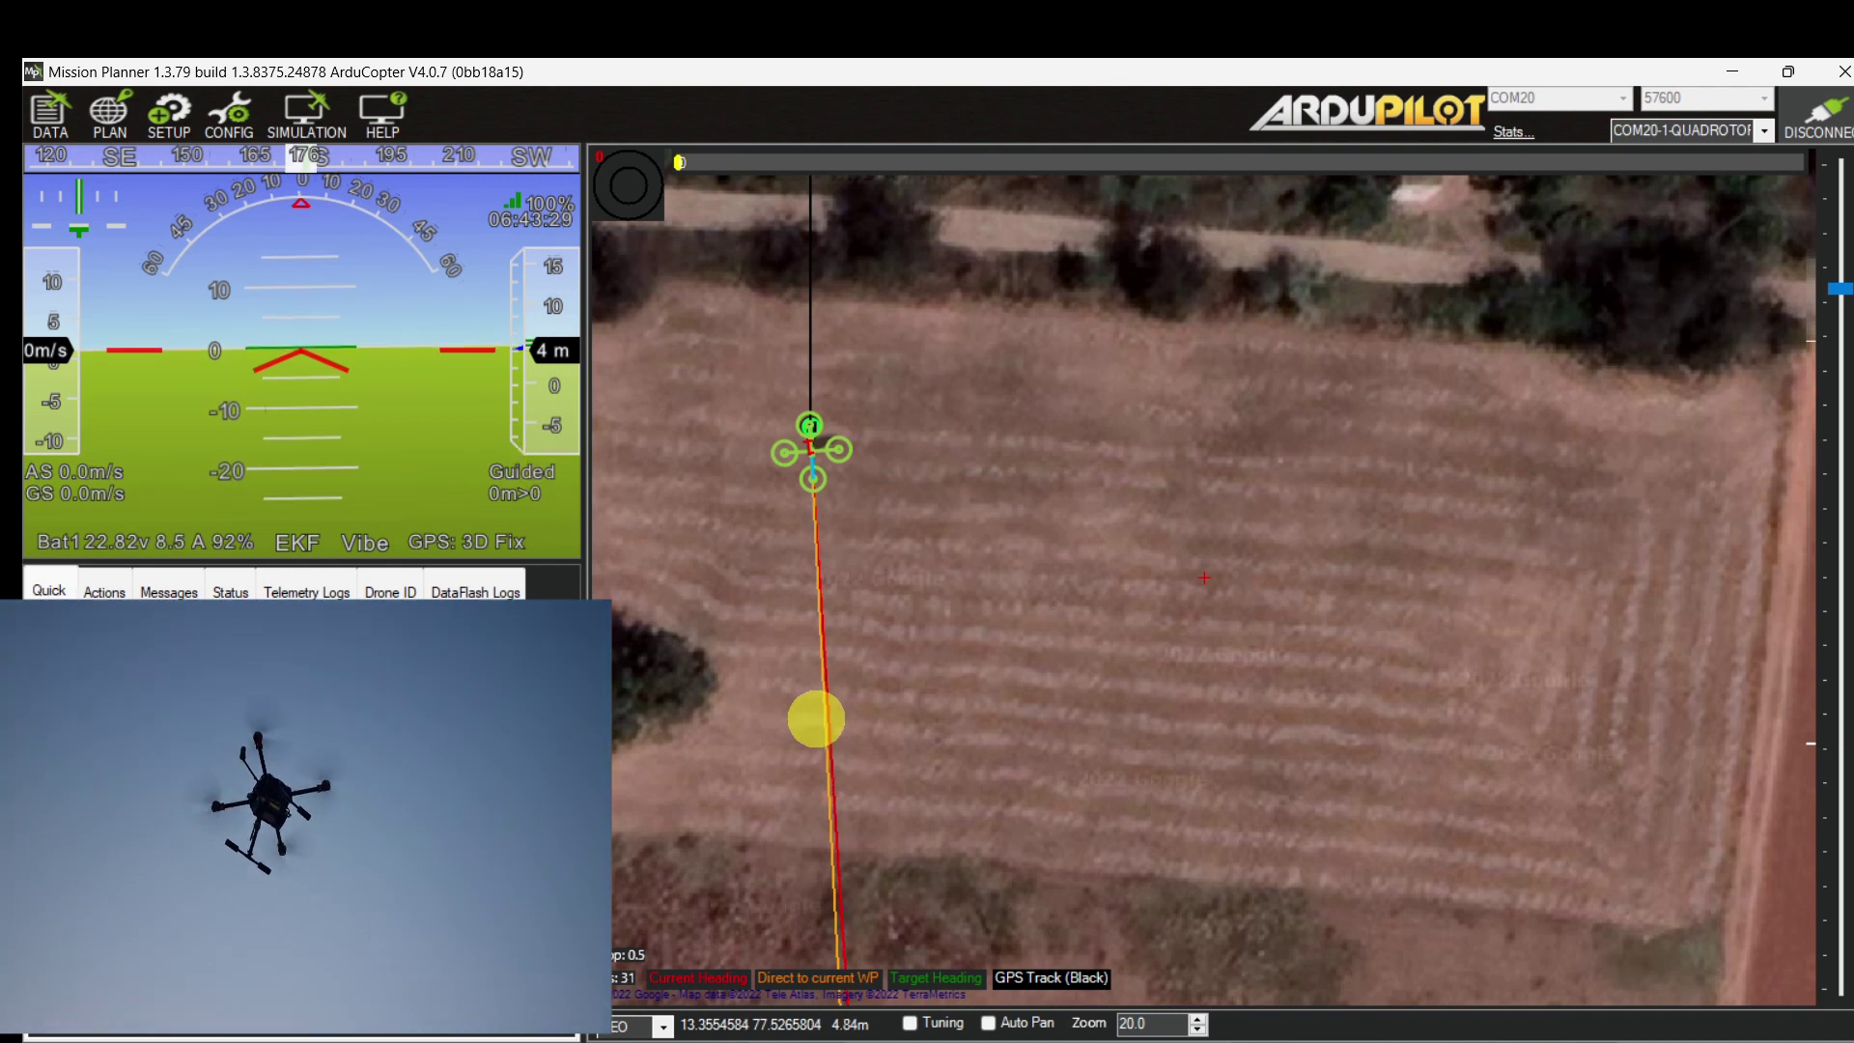
Fly the quadcopter to a field spot in Guided mode at 5 m.
right_click(814, 452)
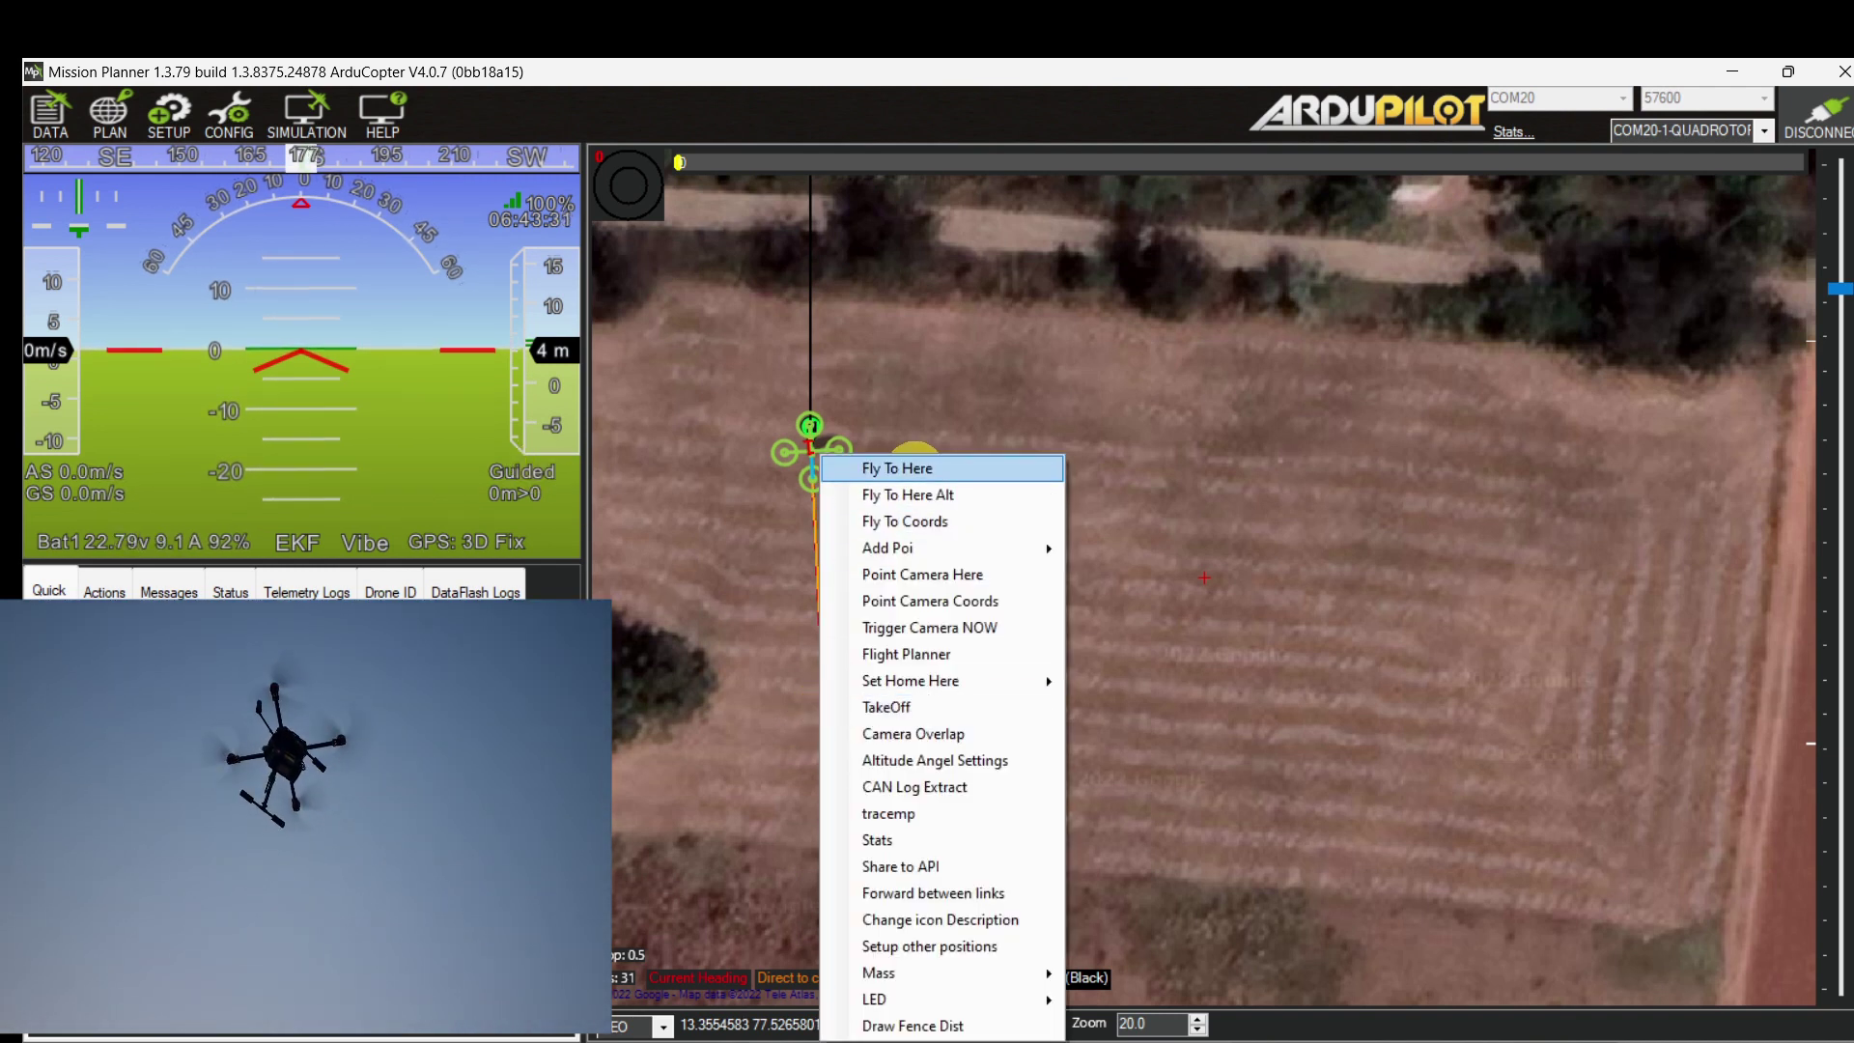
click(898, 468)
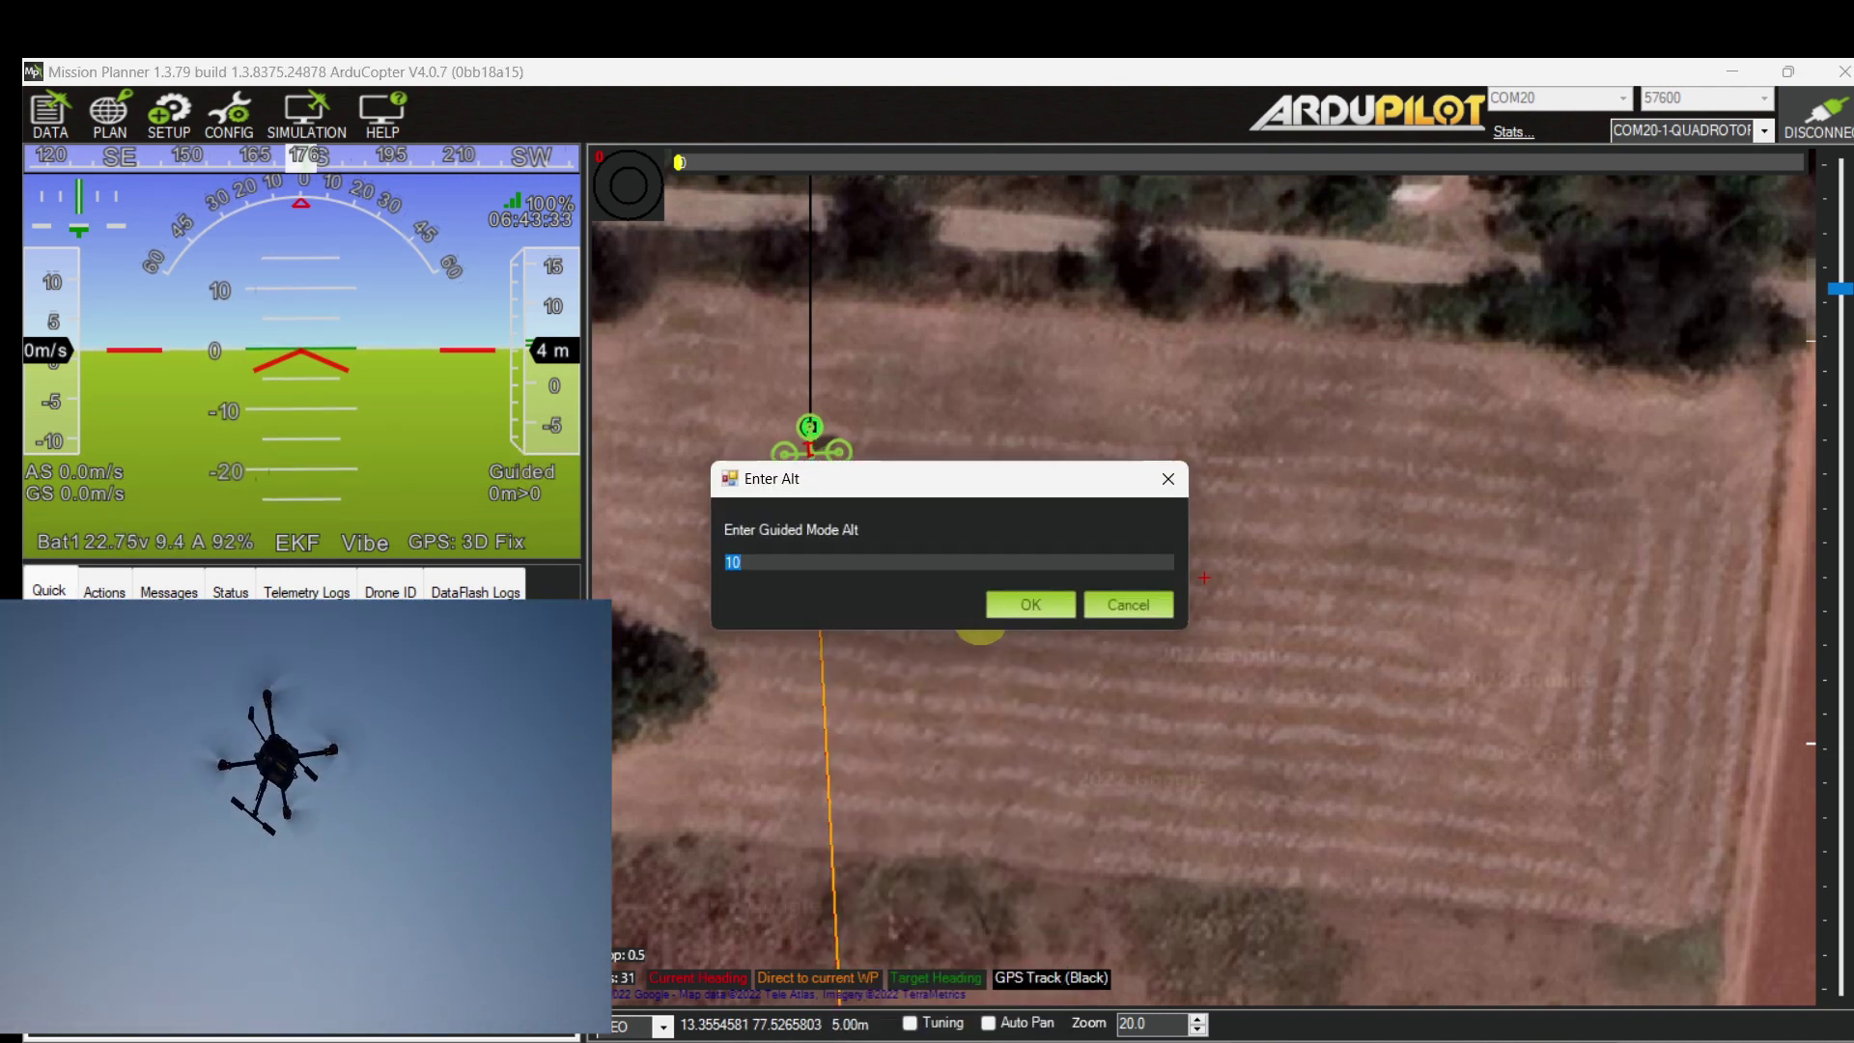
key(Return)
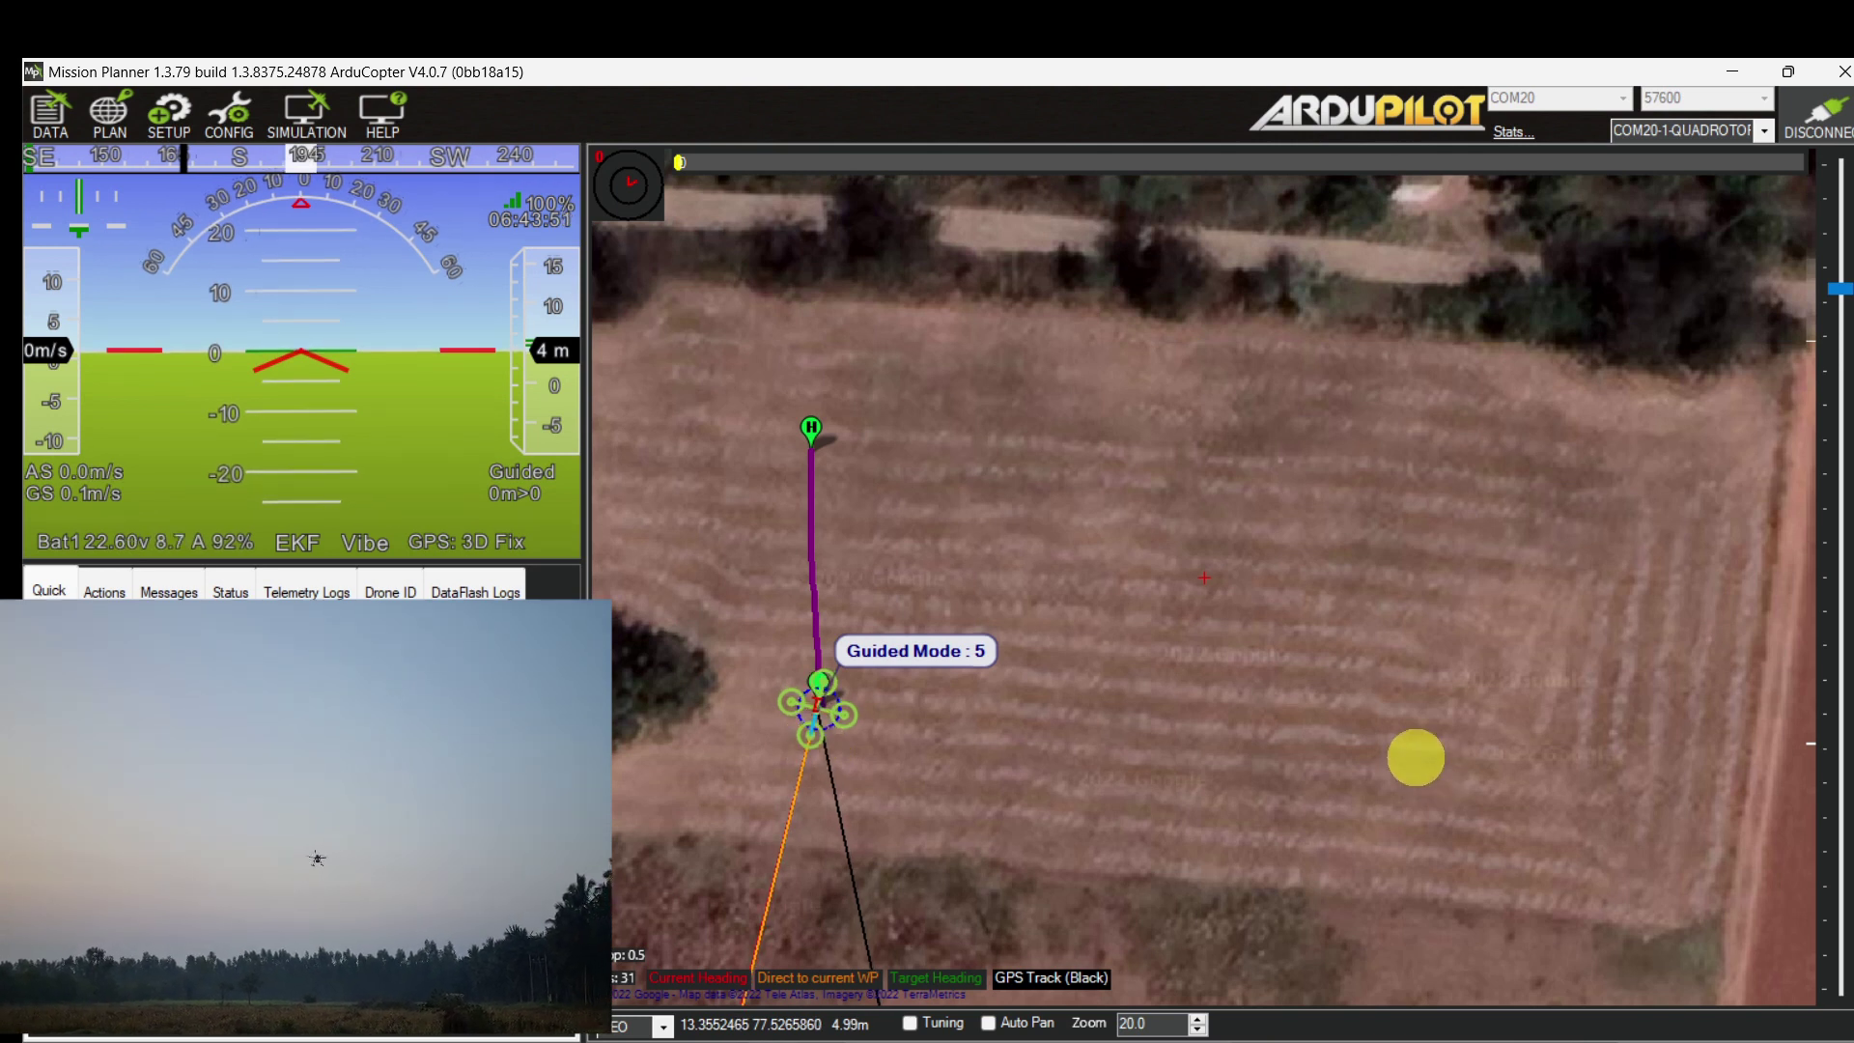
Send the quadcopter on to a second spot further east.
right_click(1415, 757)
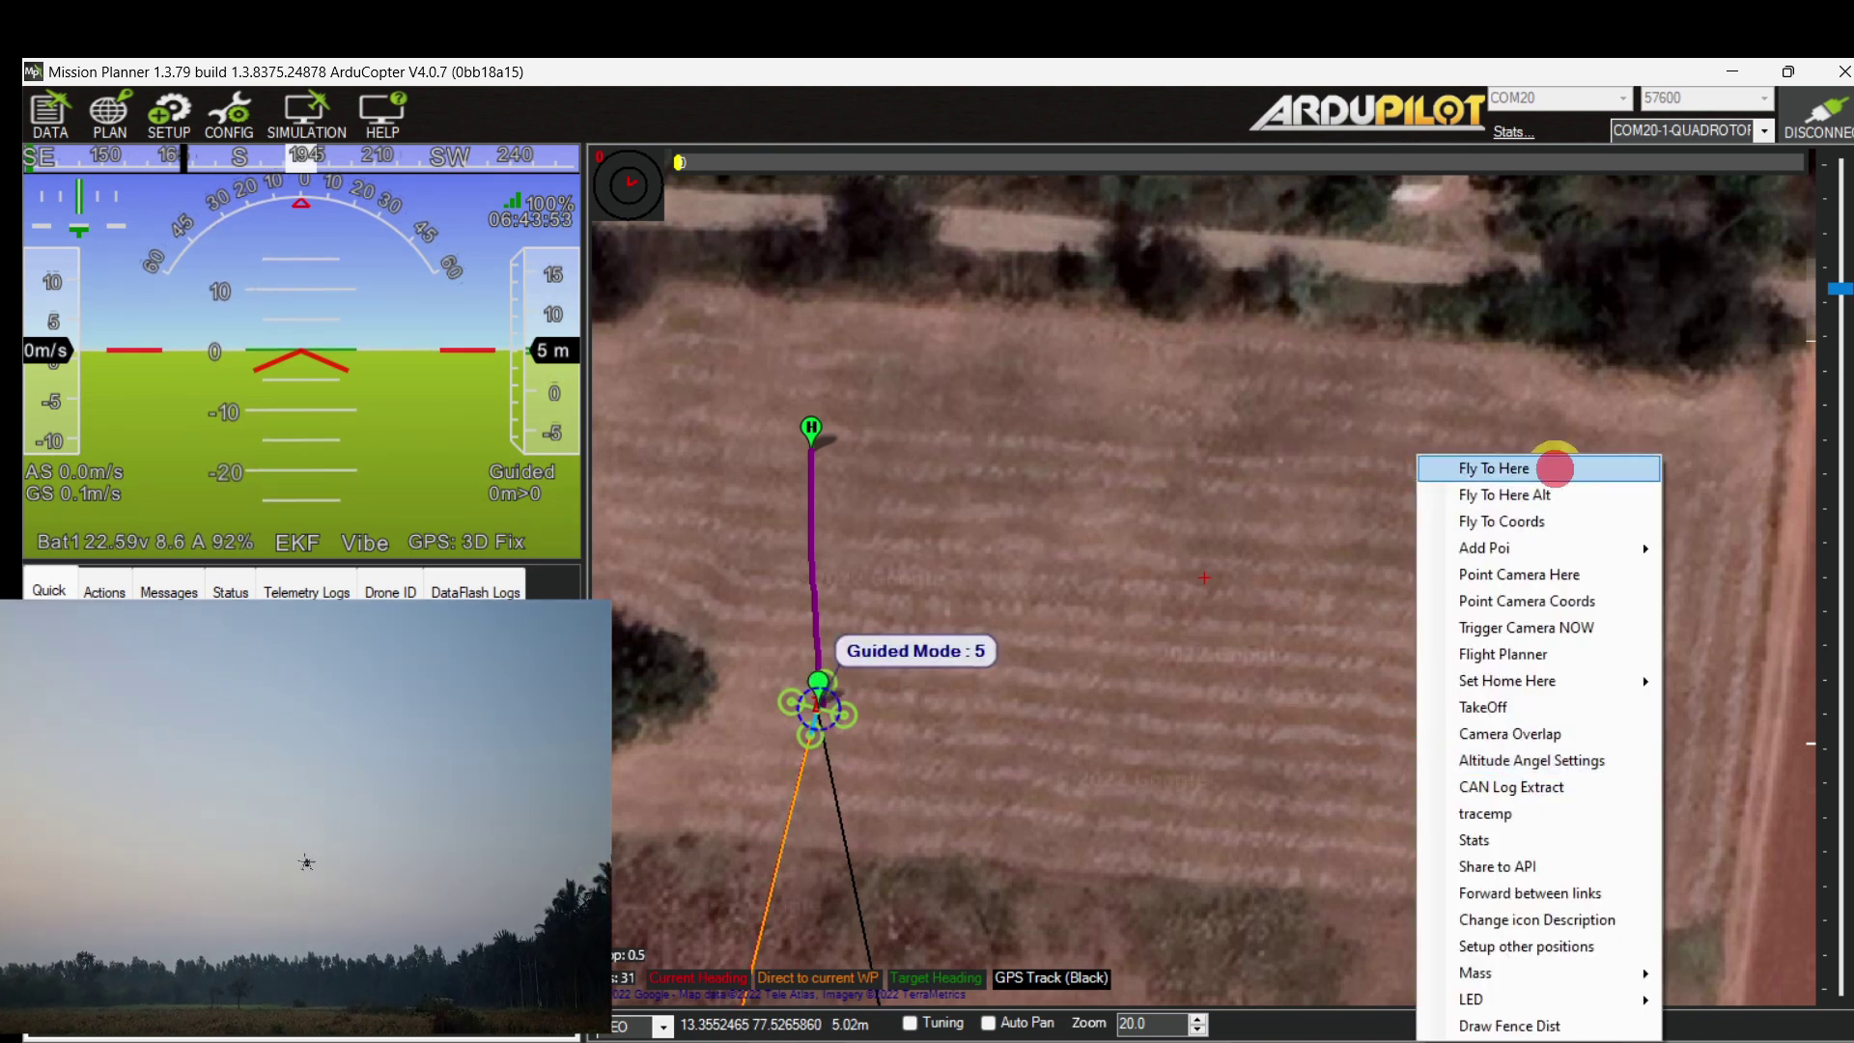
click(1553, 468)
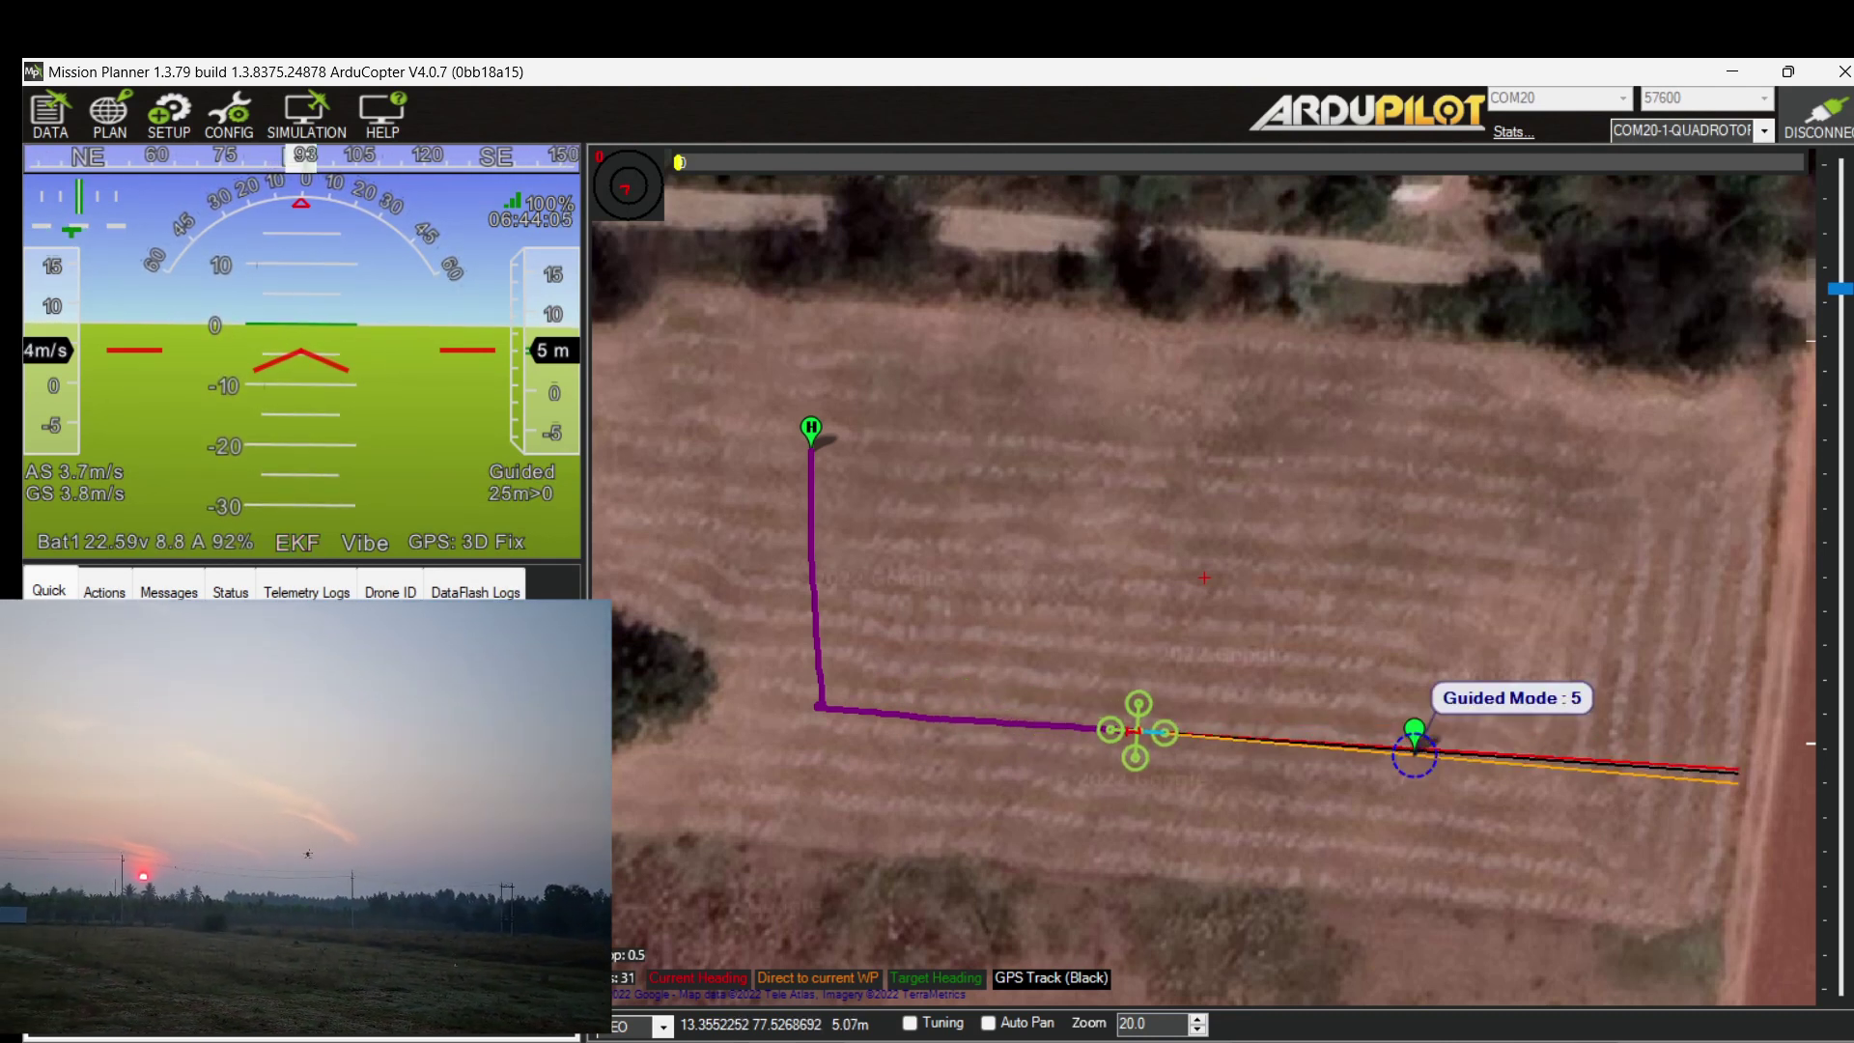
click(847, 886)
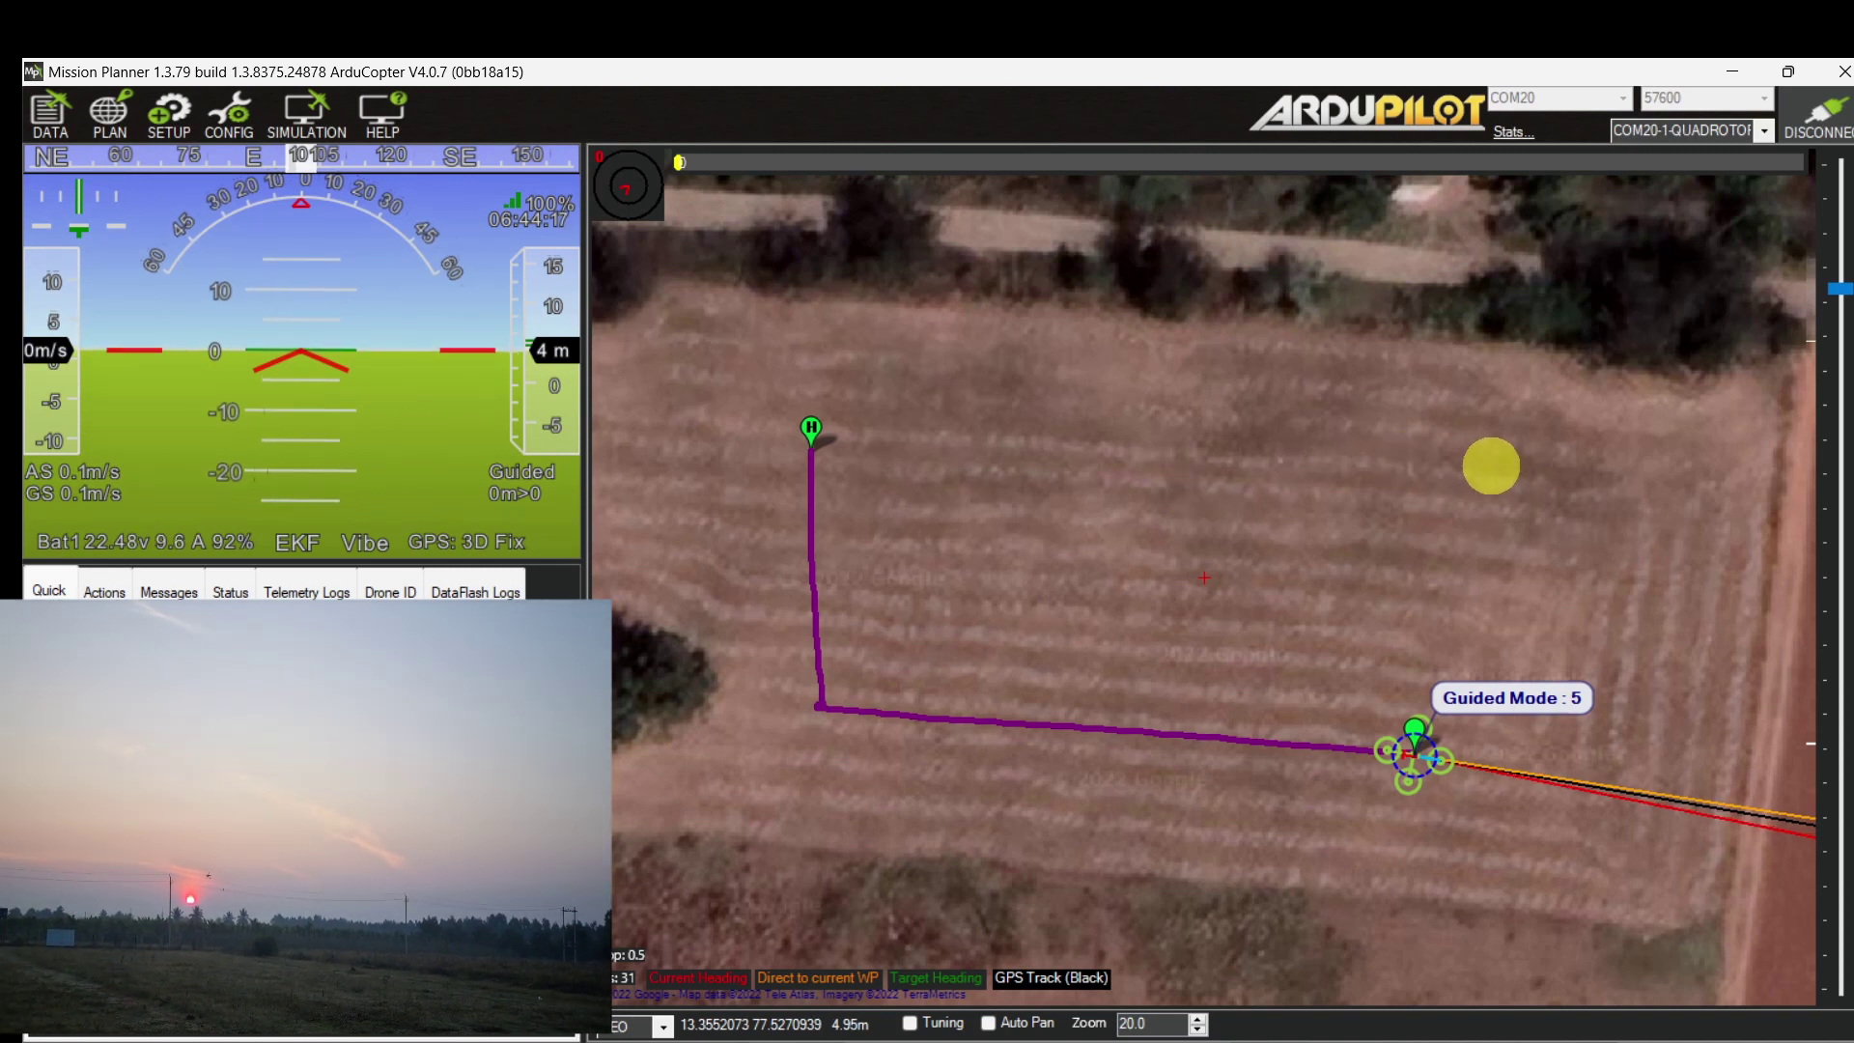
Fly the quadcopter to a new map spot at a guided altitude of 10 m.
right_click(1469, 462)
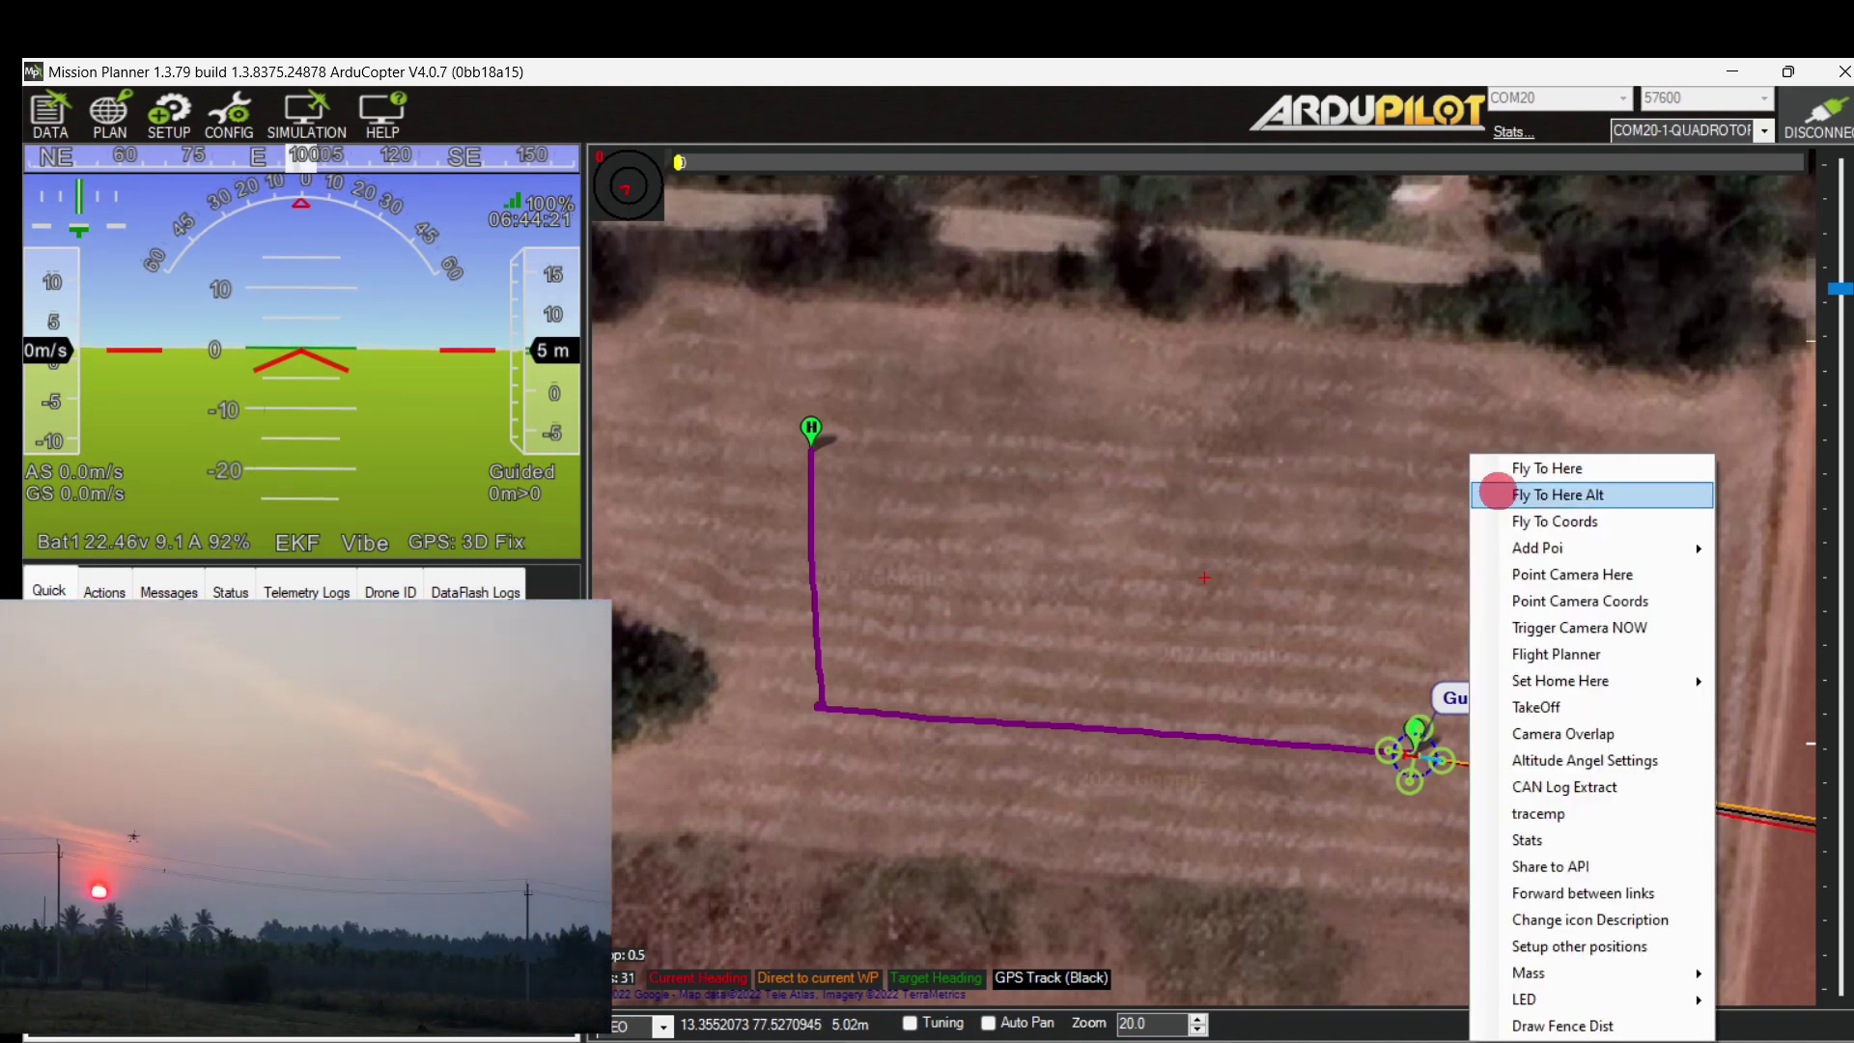
click(1498, 494)
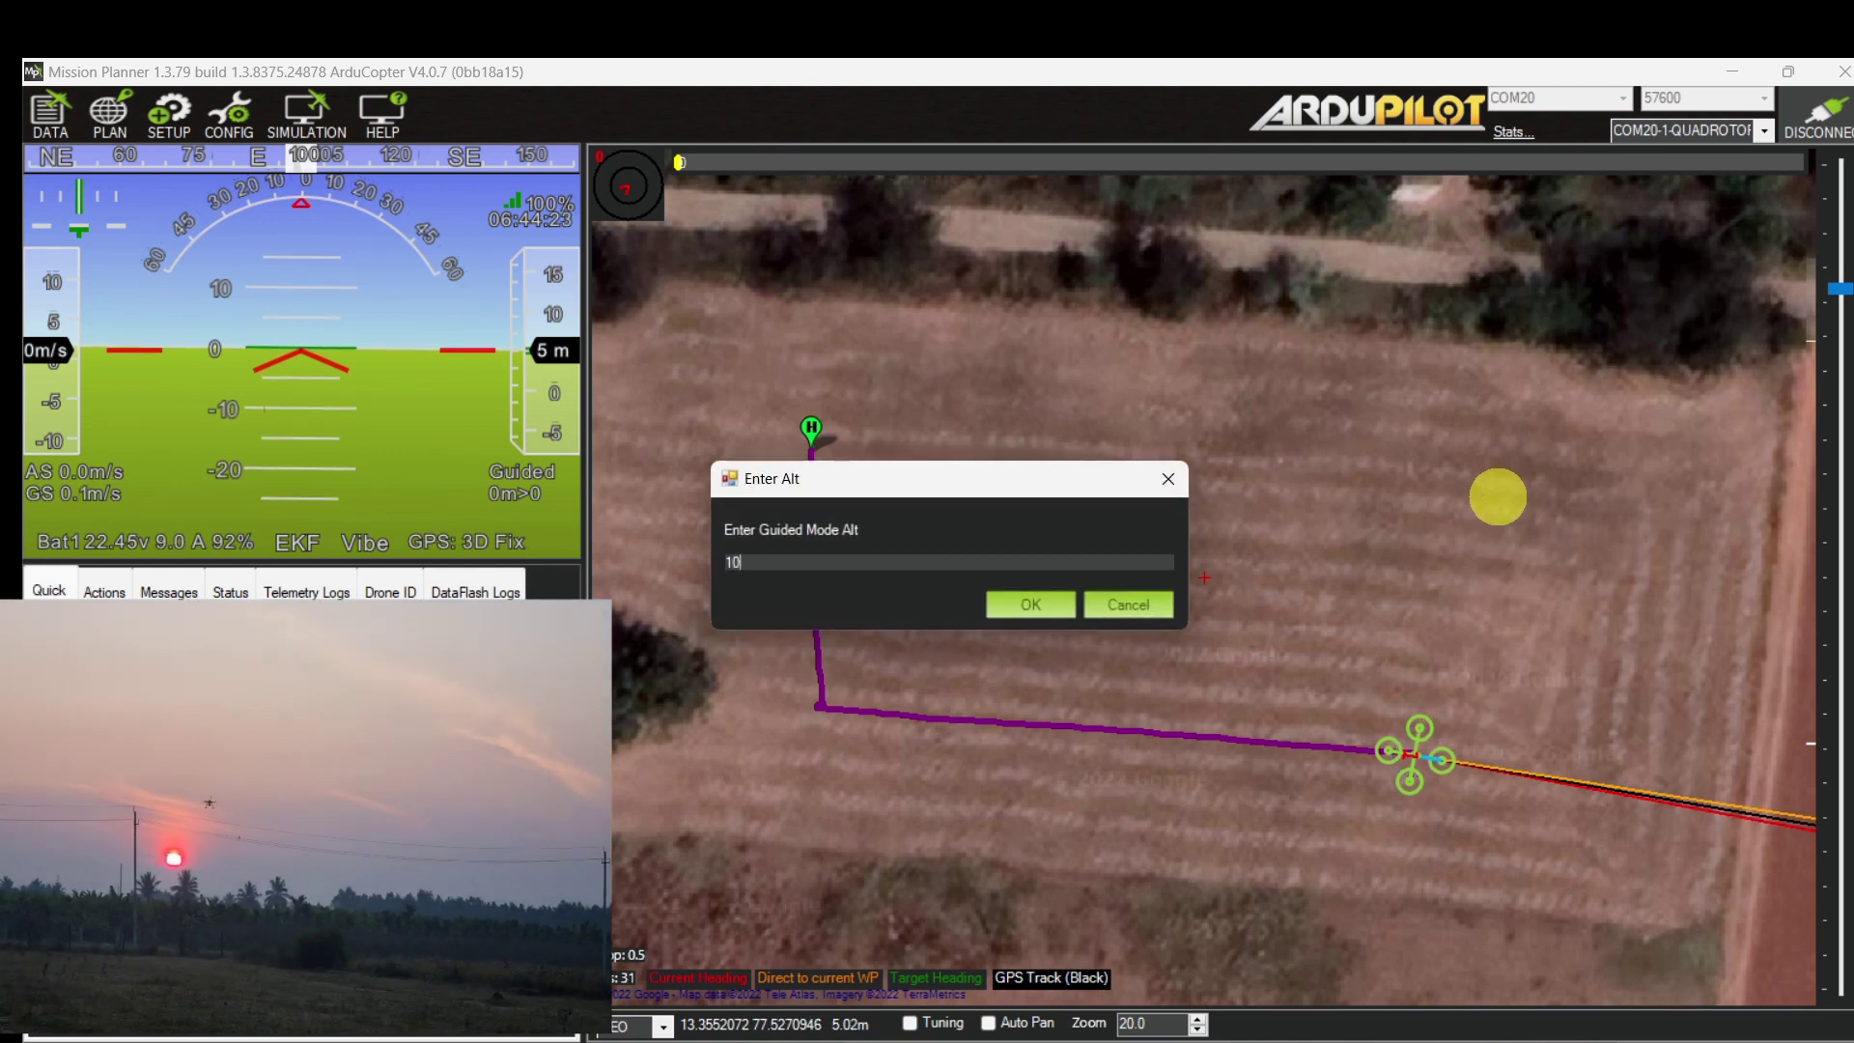
click(1005, 593)
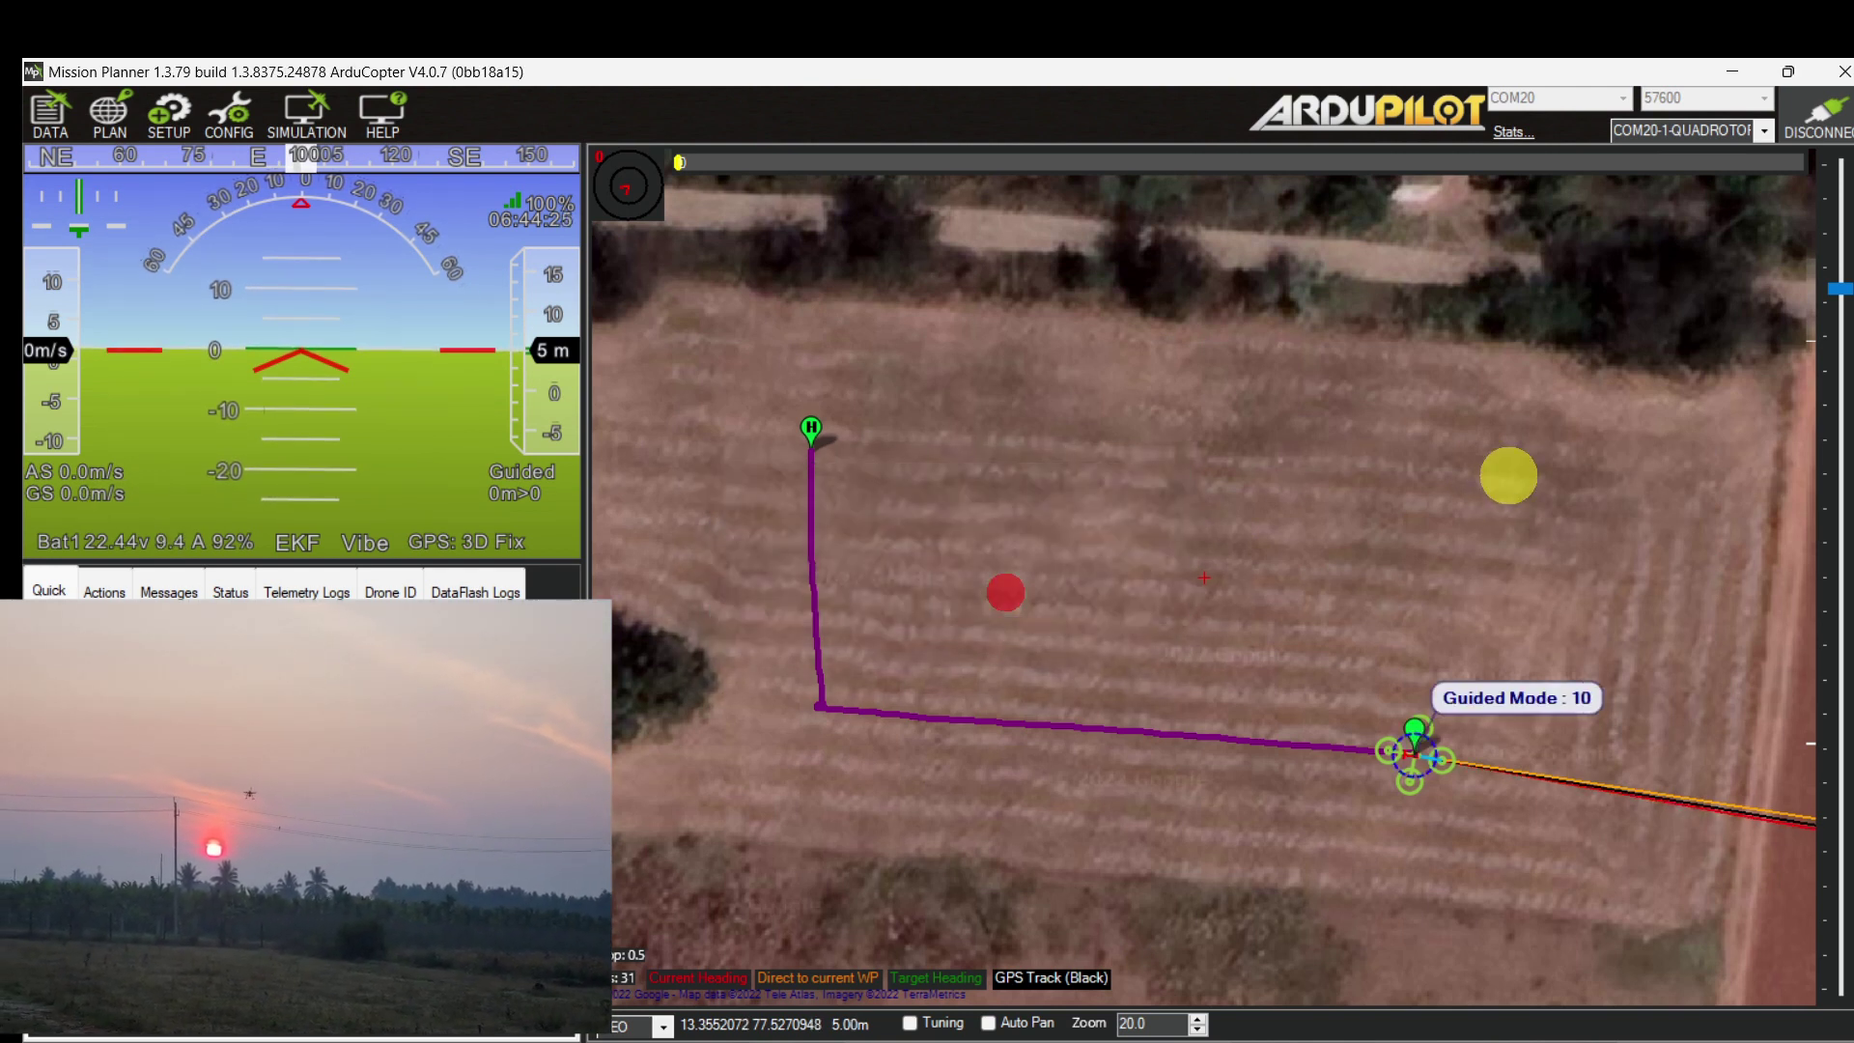
Send the quadcopter on to two more spots on the field.
right_click(1451, 471)
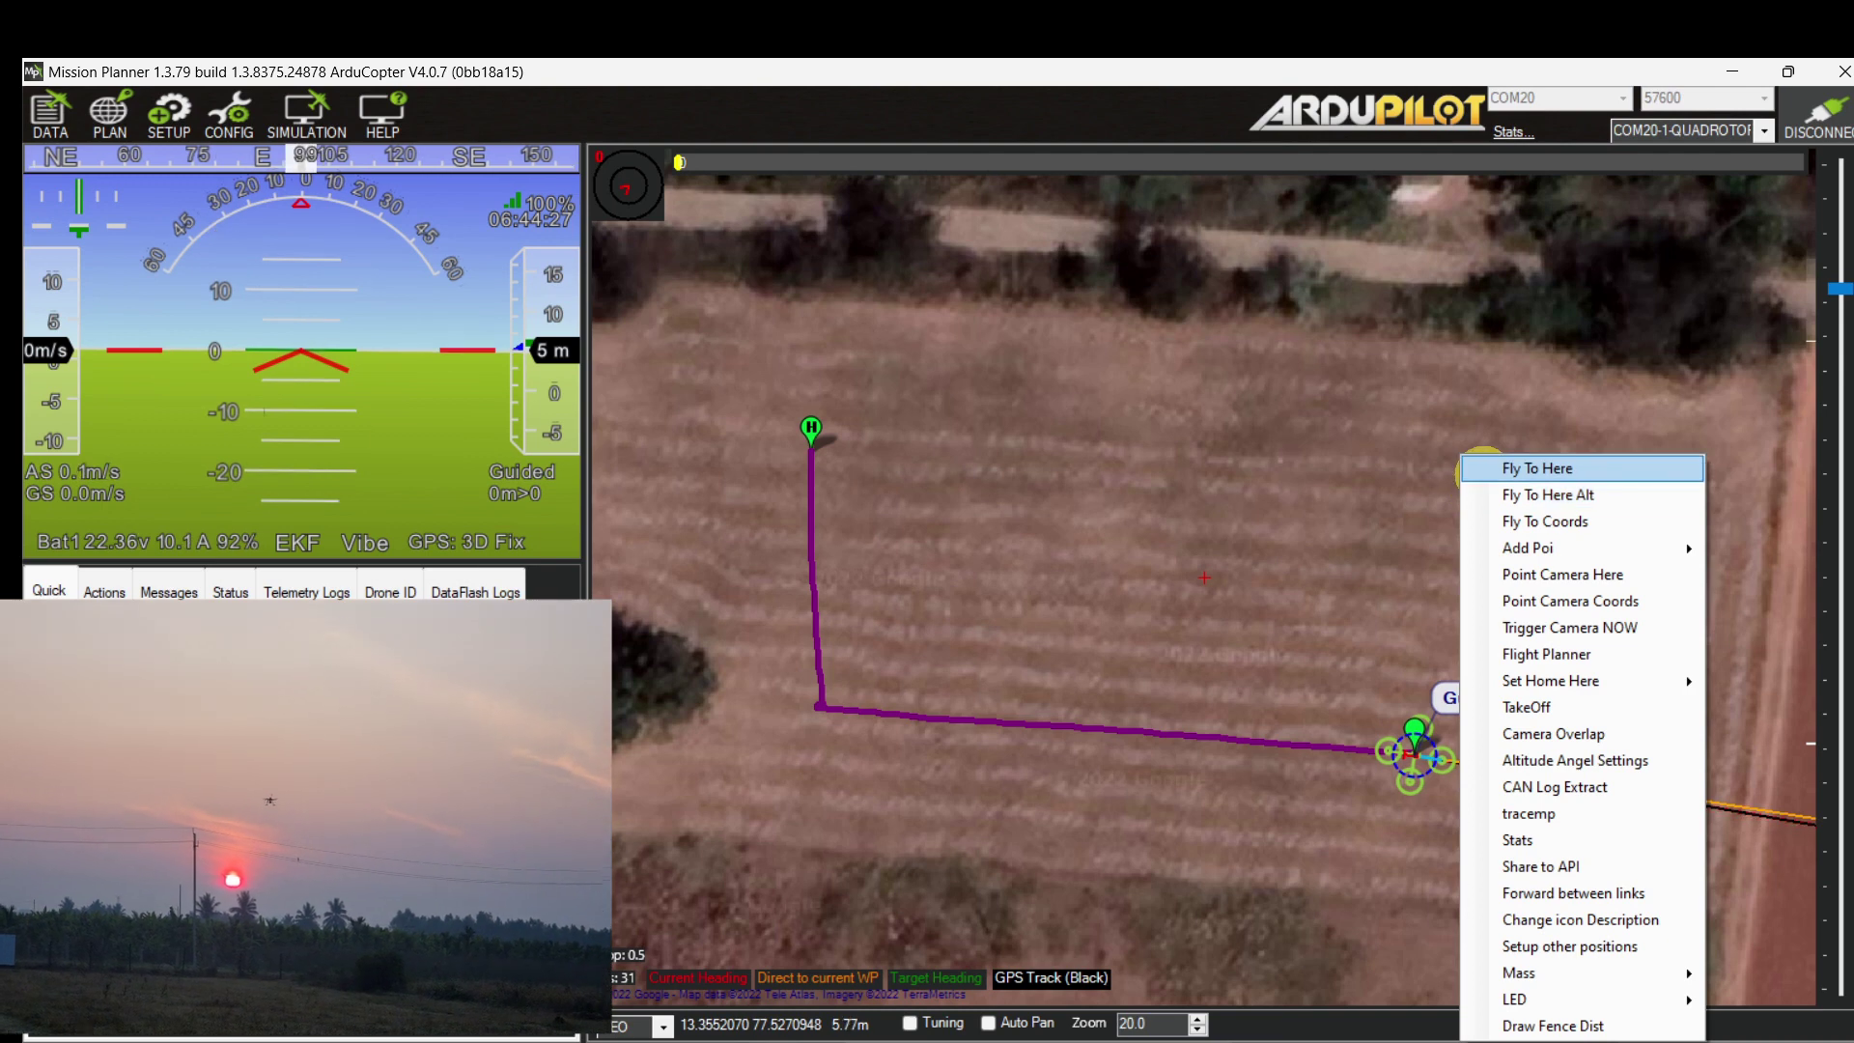
click(1482, 469)
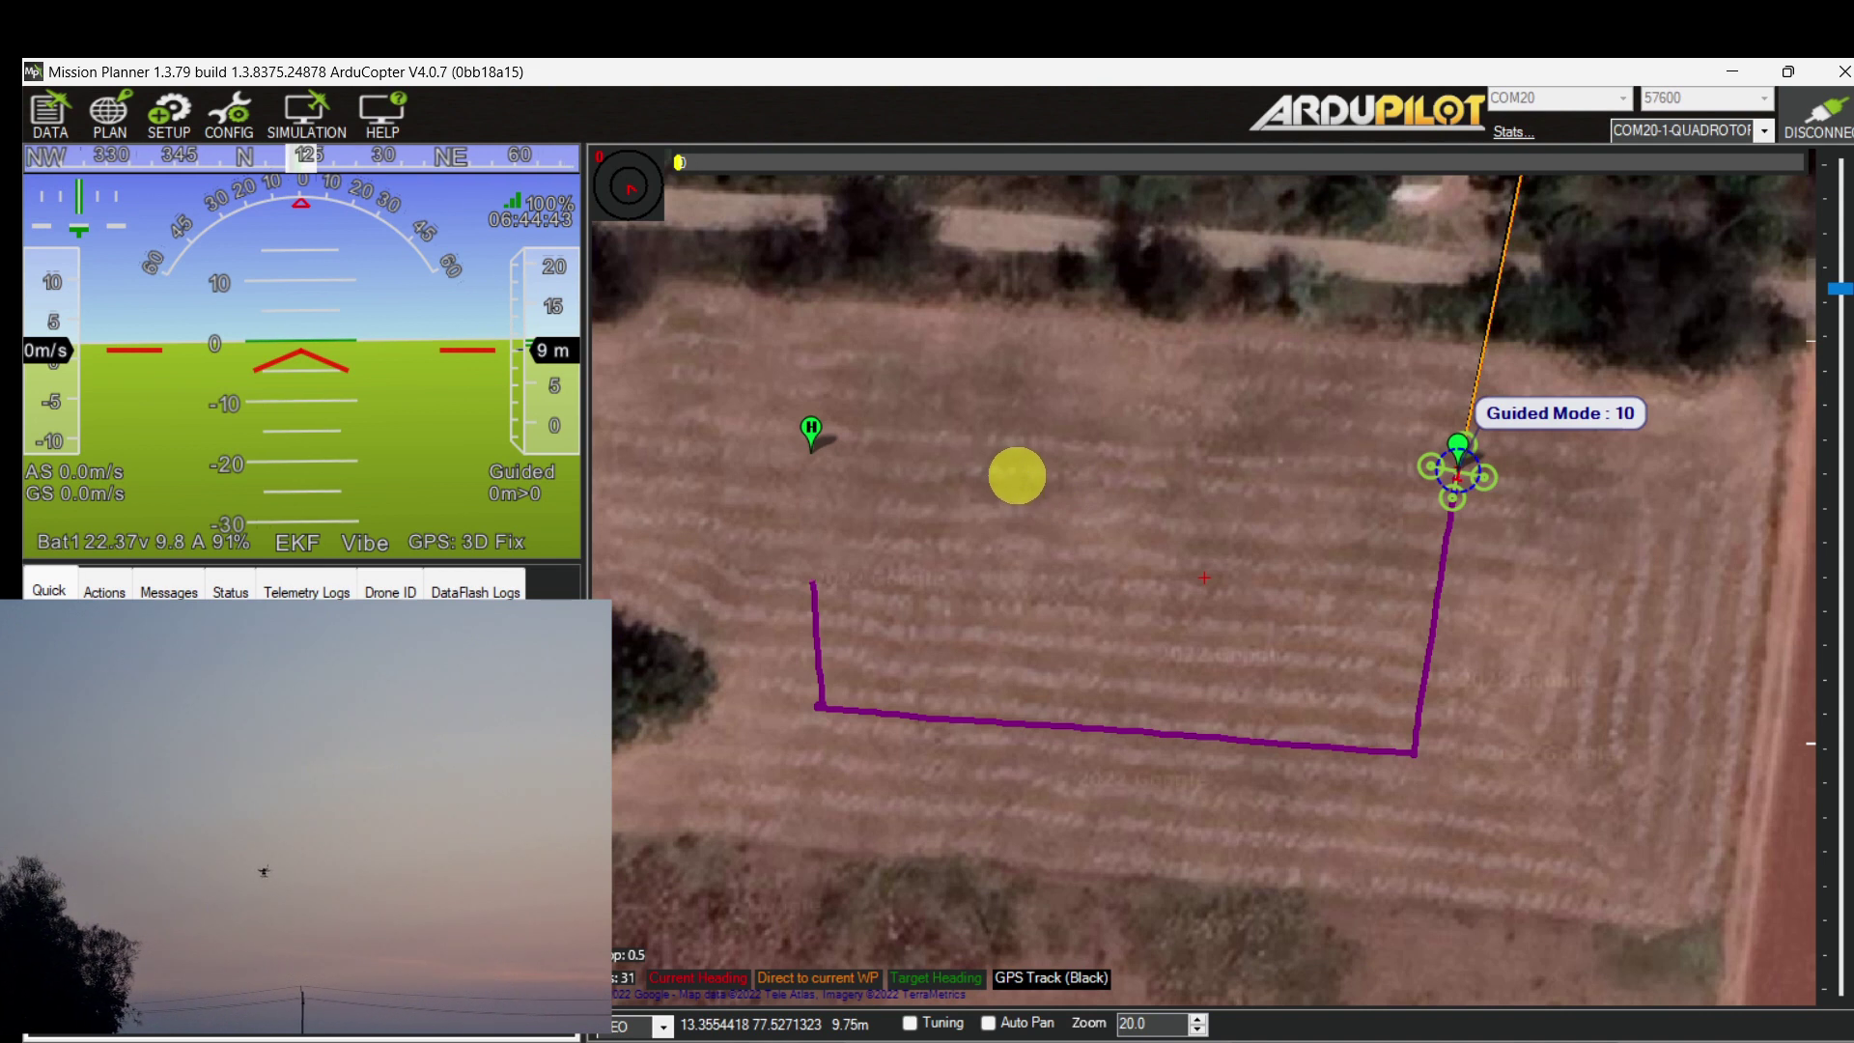
right_click(968, 569)
click(1071, 469)
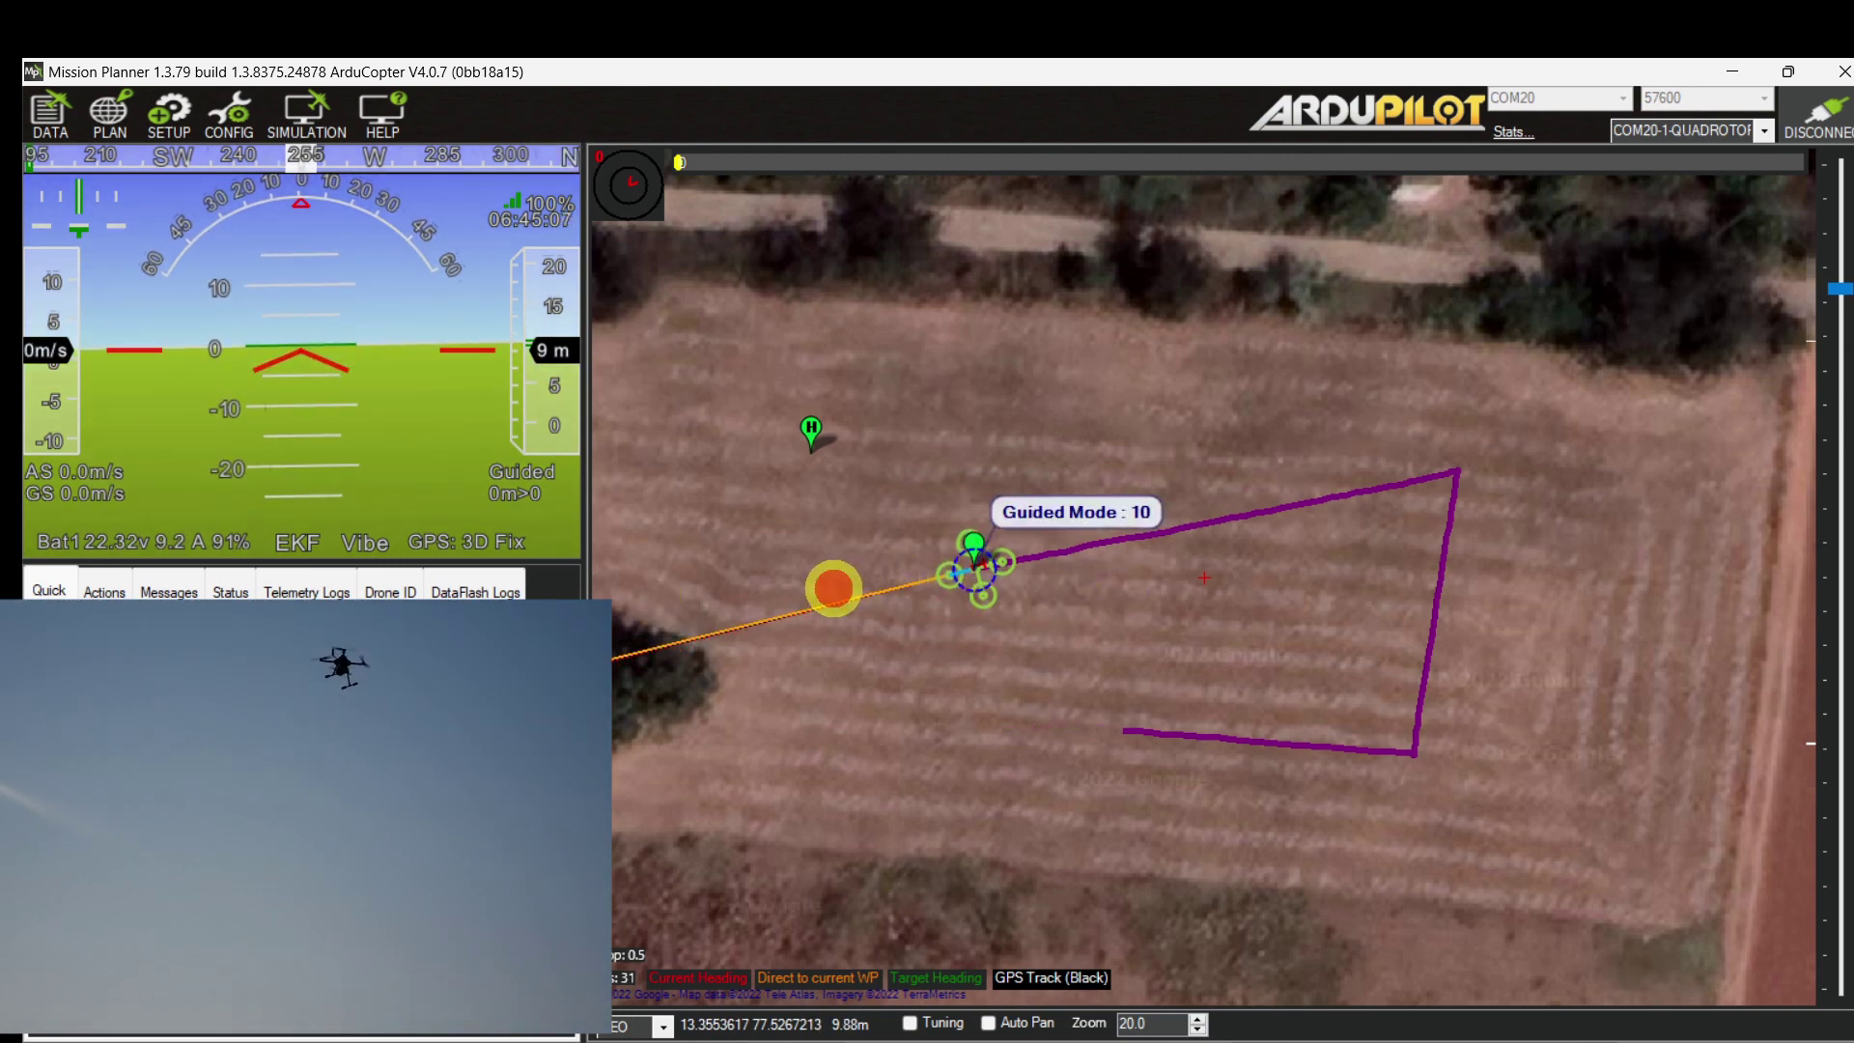
Fly to a spot at a 5 m custom altitude, then on toward the lower-left field.
right_click(827, 451)
click(946, 490)
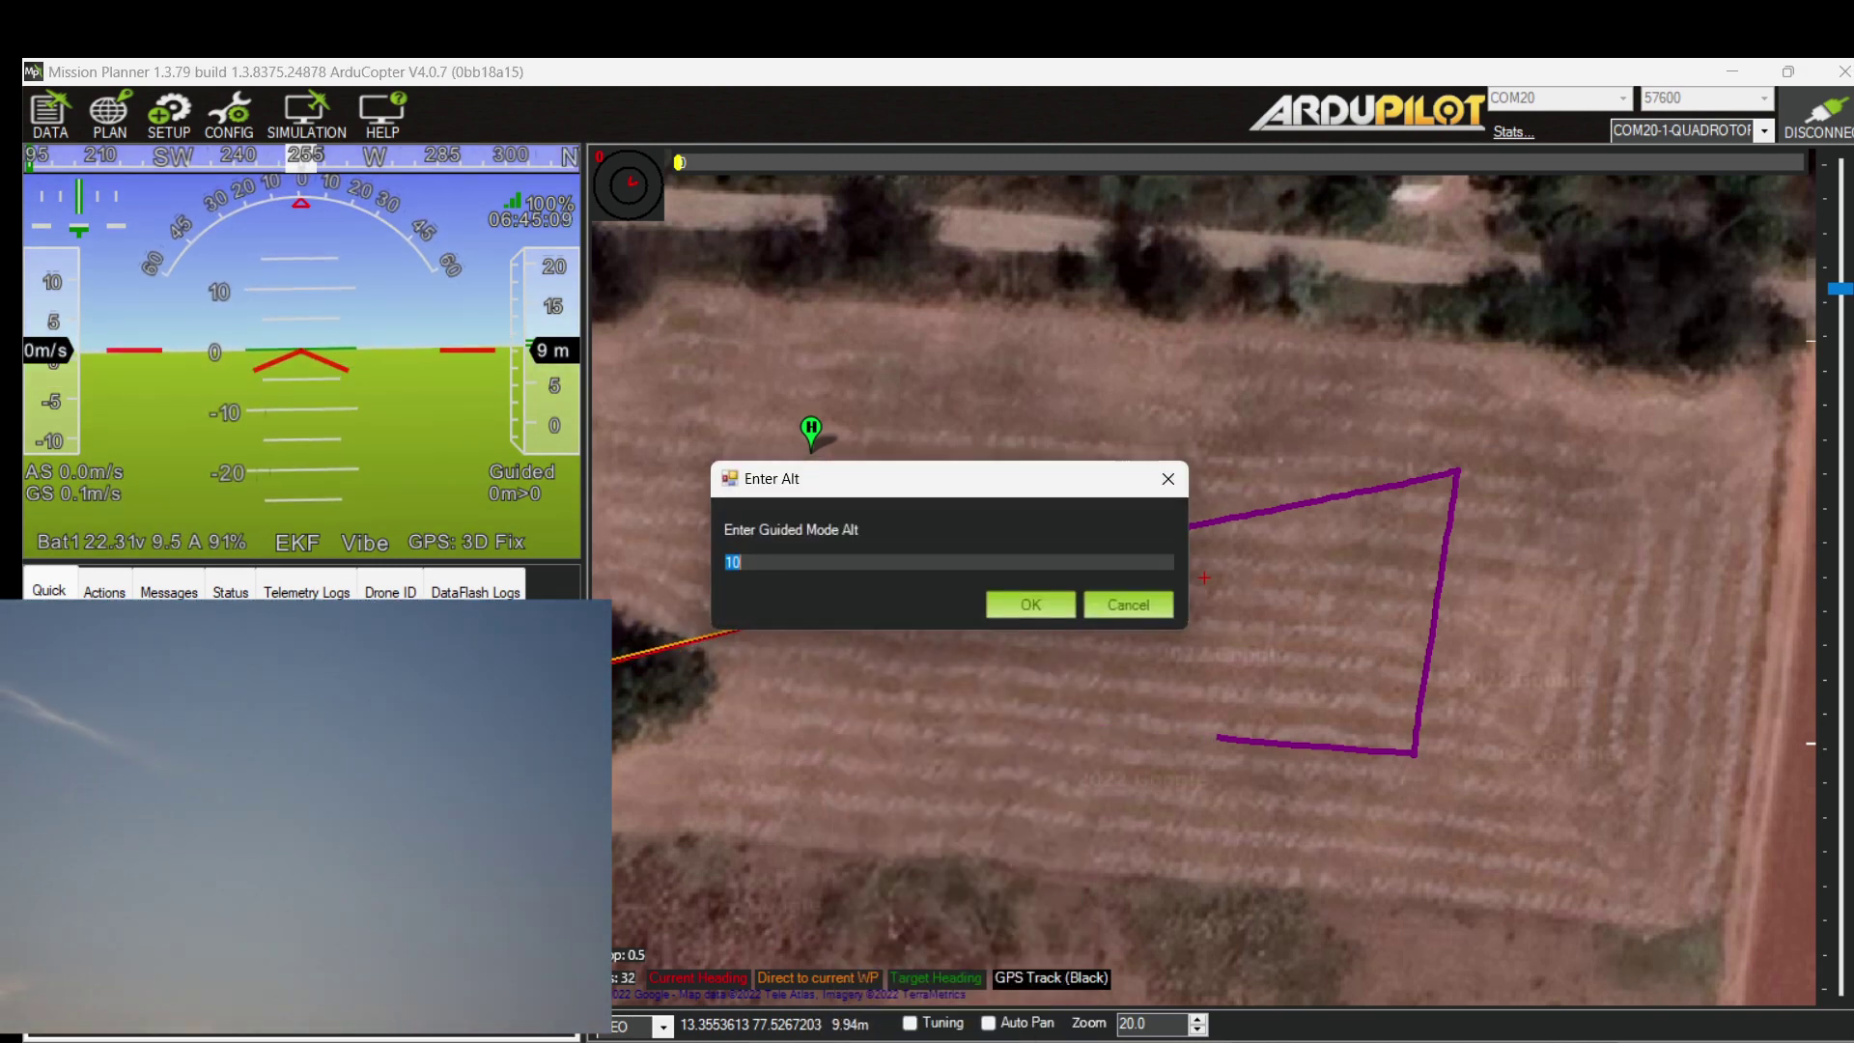
key(Return)
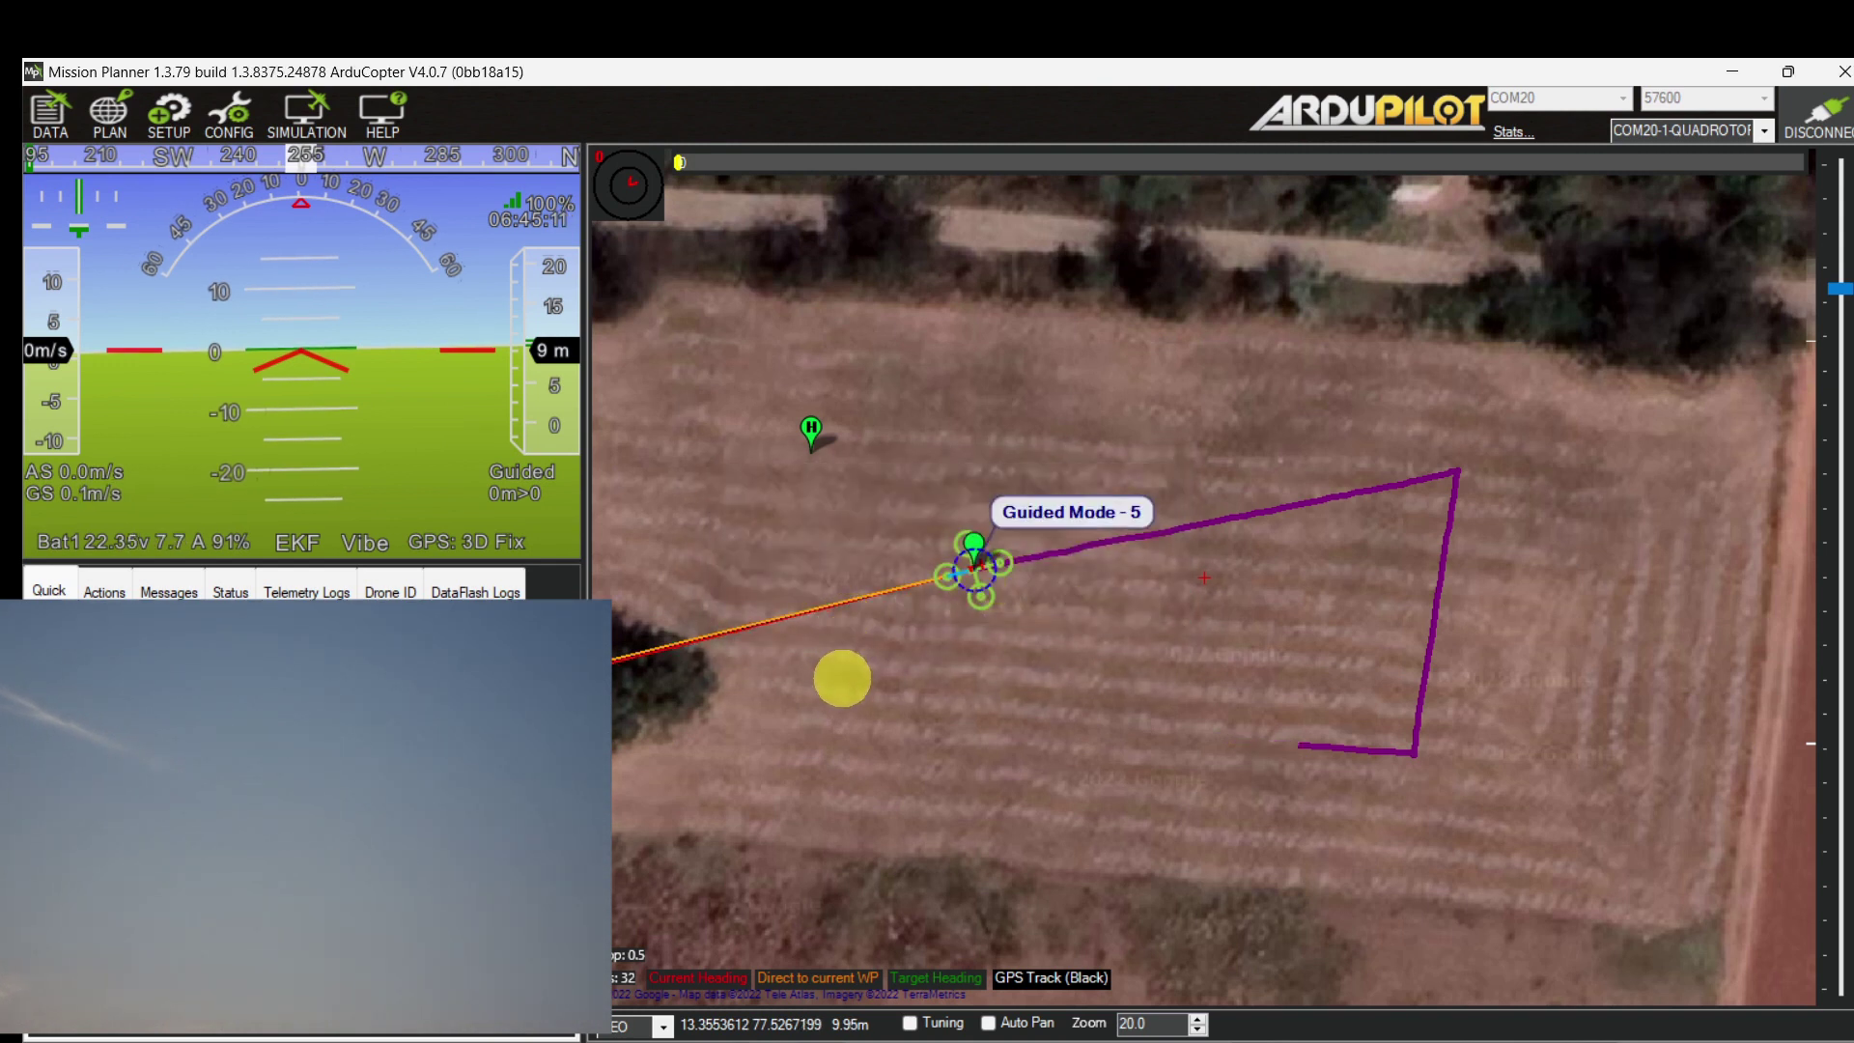
right_click(850, 673)
click(973, 468)
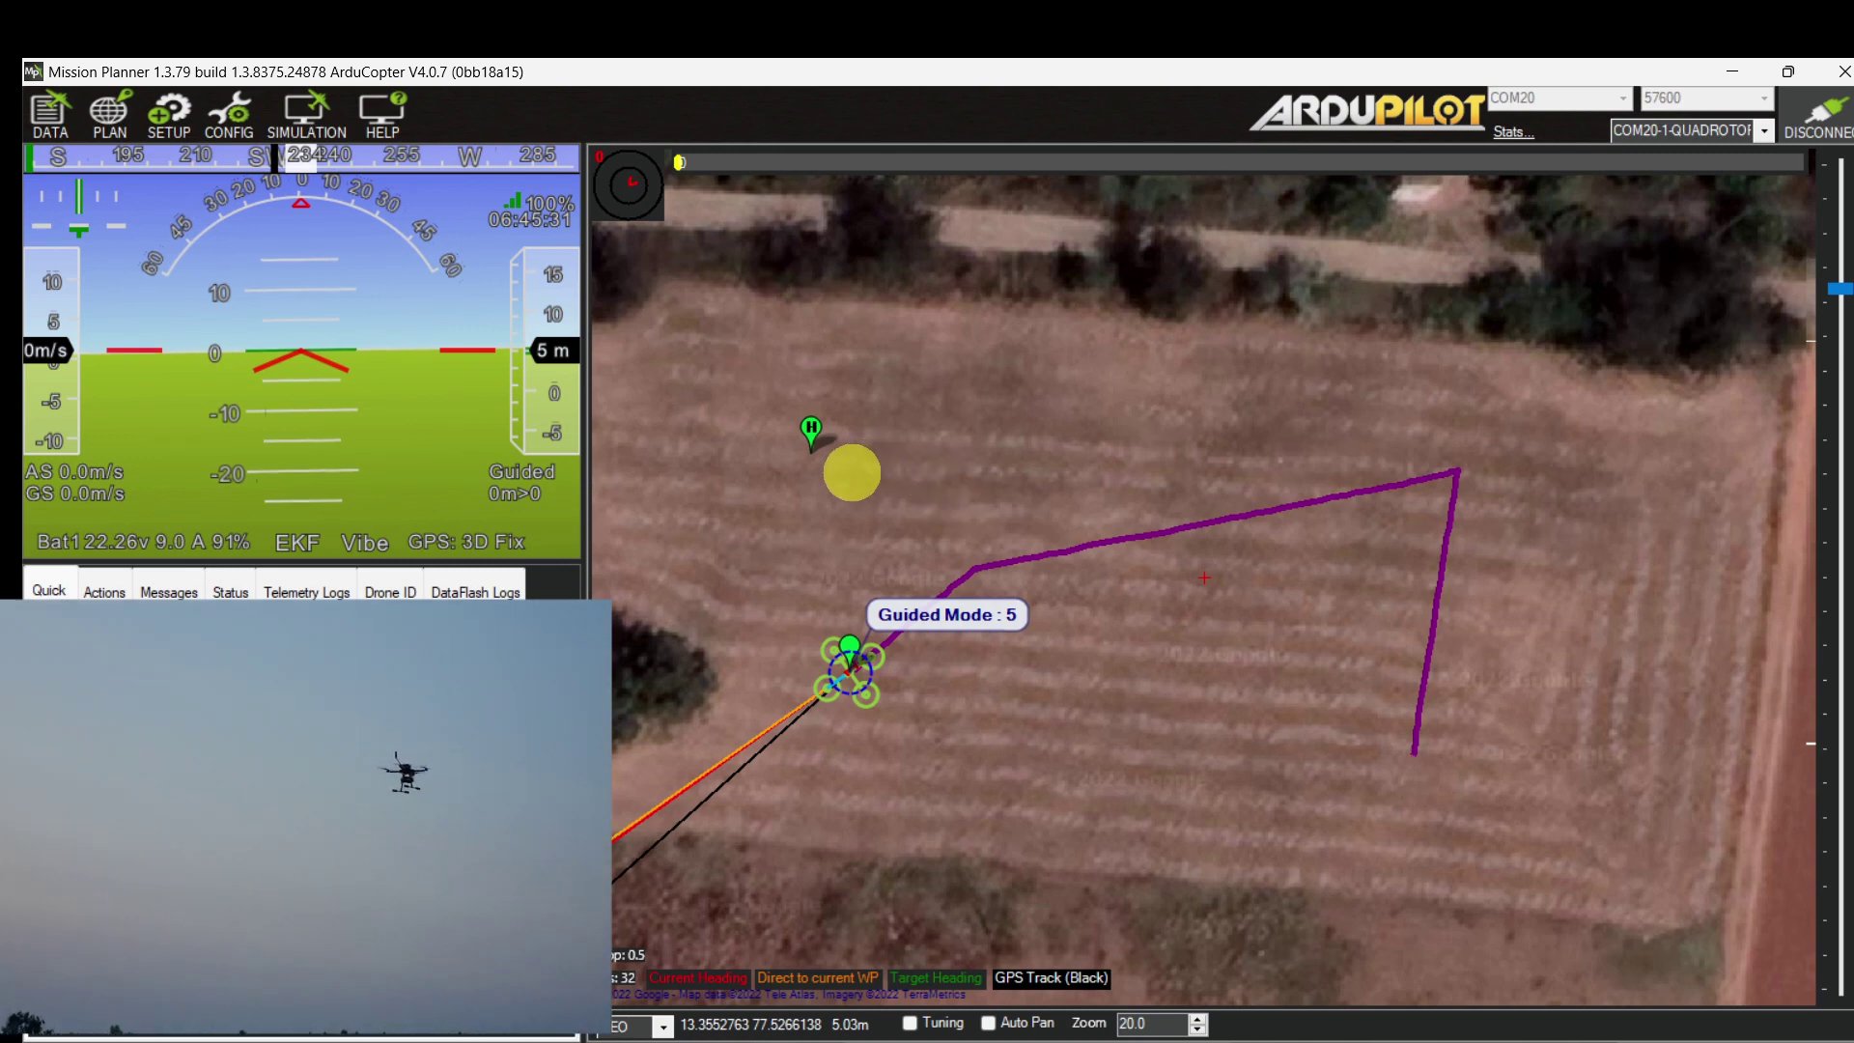
Fly the quadcopter to a spot further east and bring up the Actions controls.
right_click(979, 470)
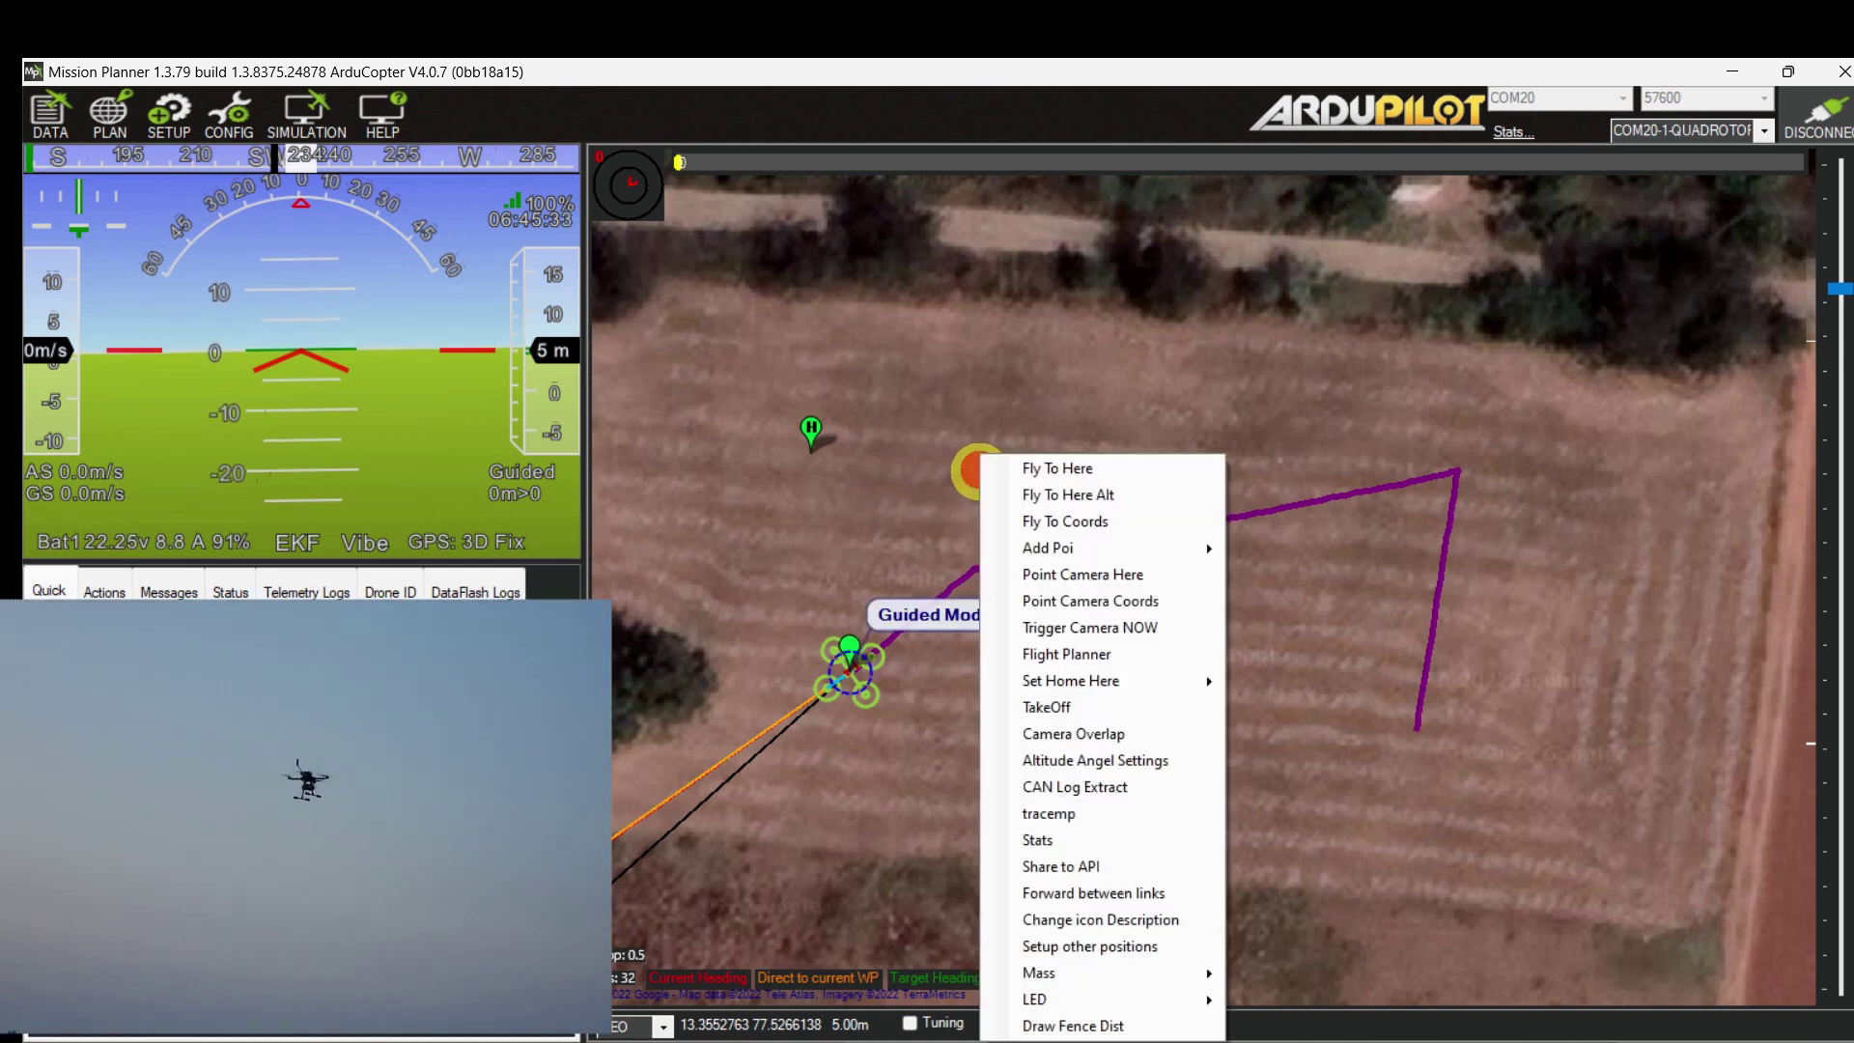
right_click(1297, 680)
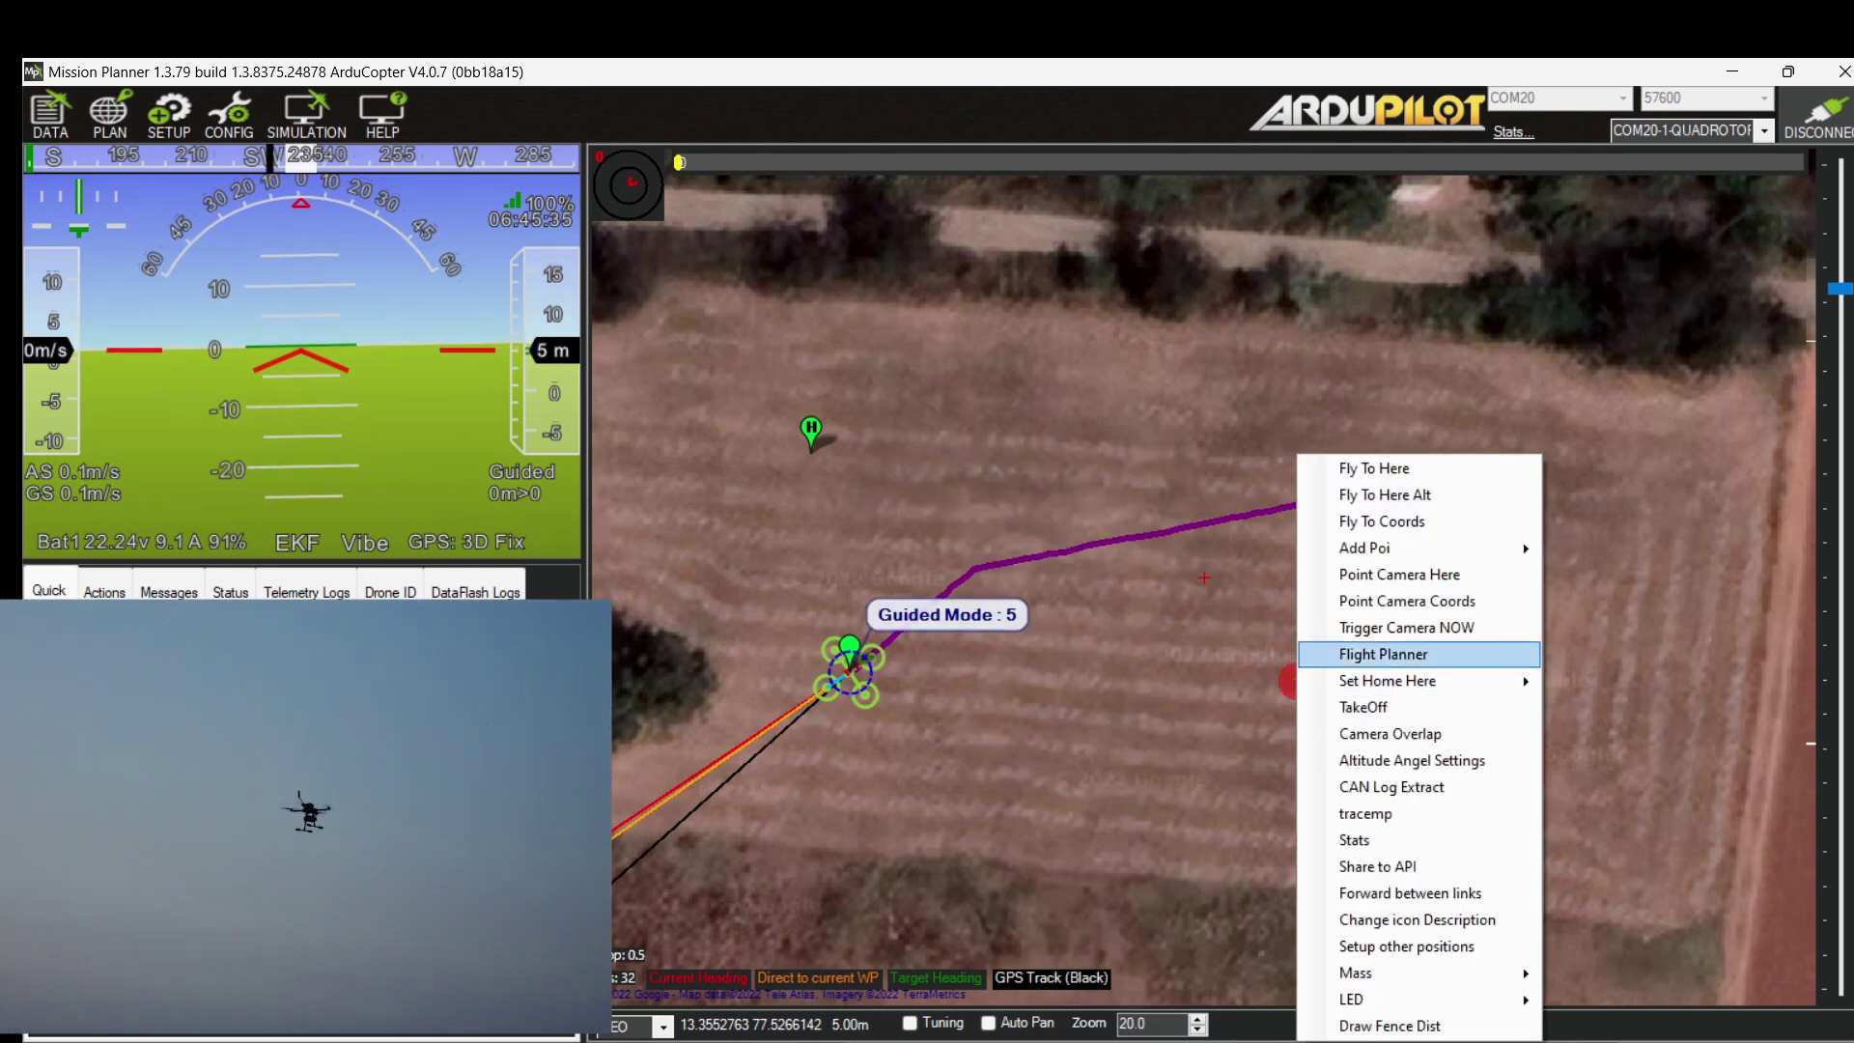
click(1378, 471)
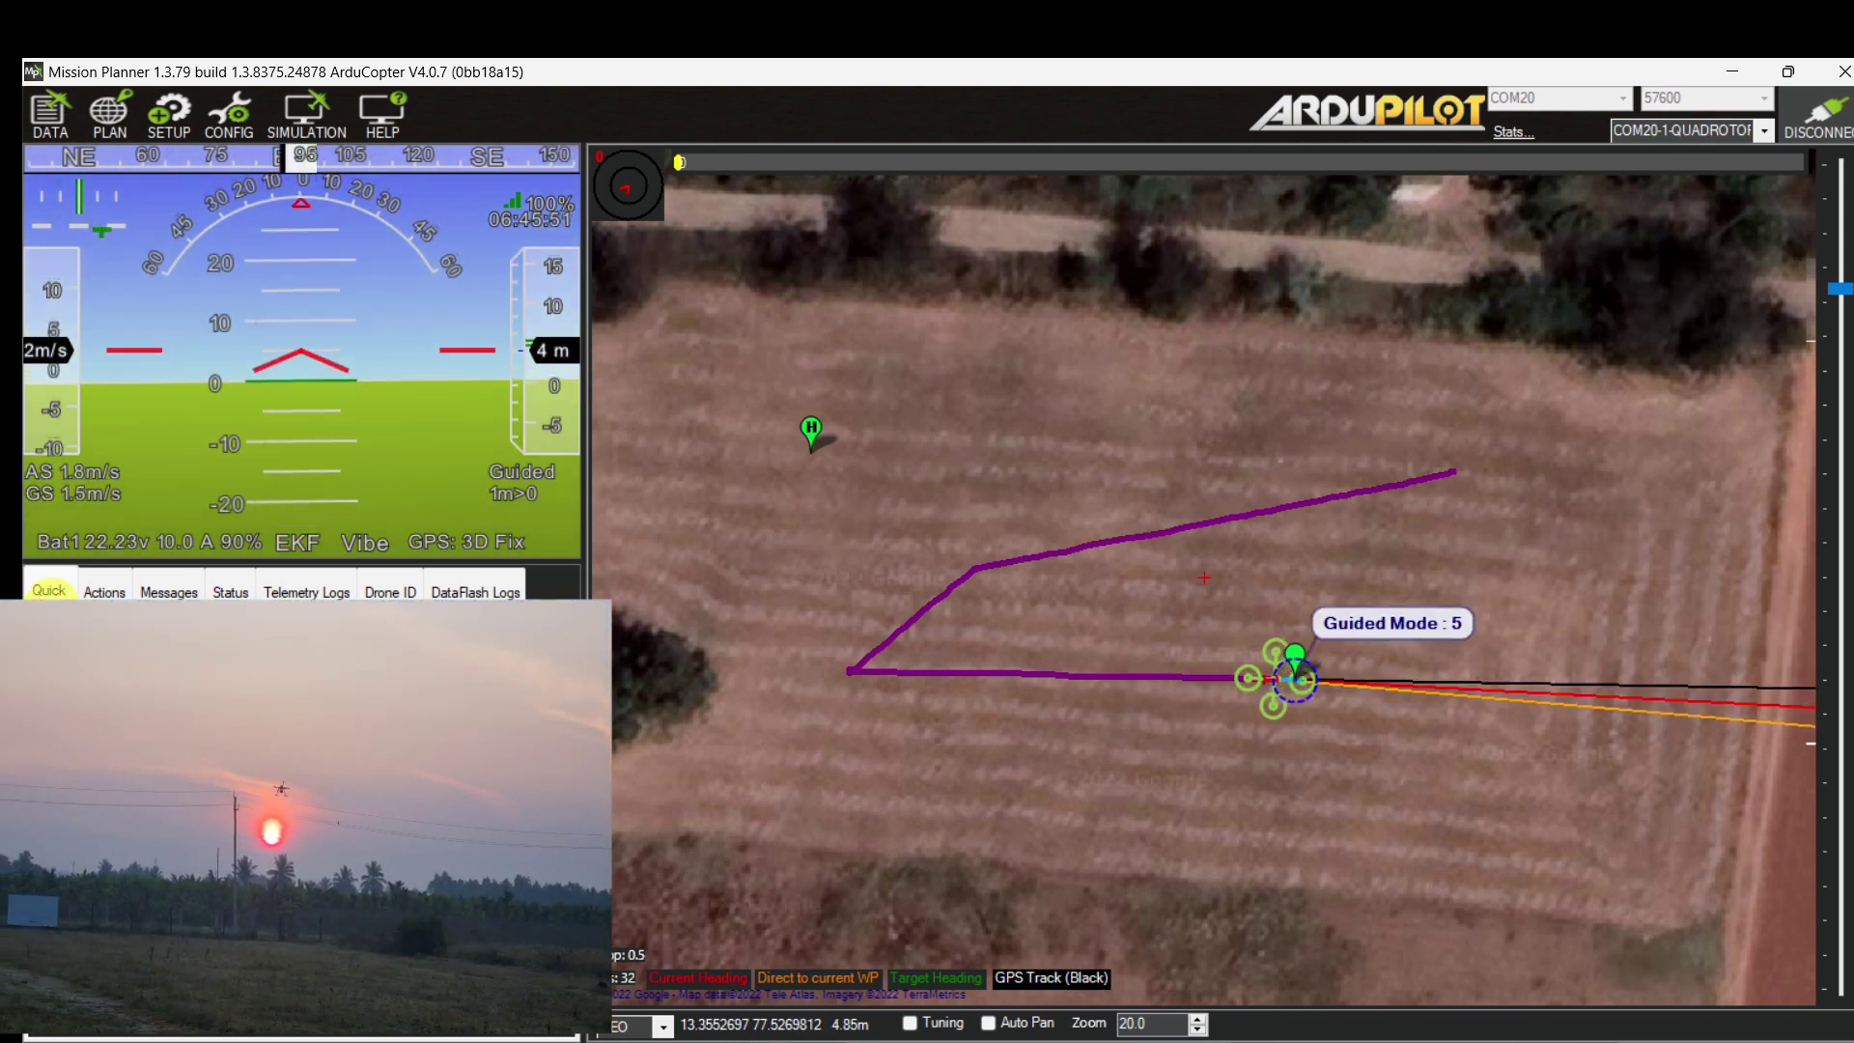
click(108, 588)
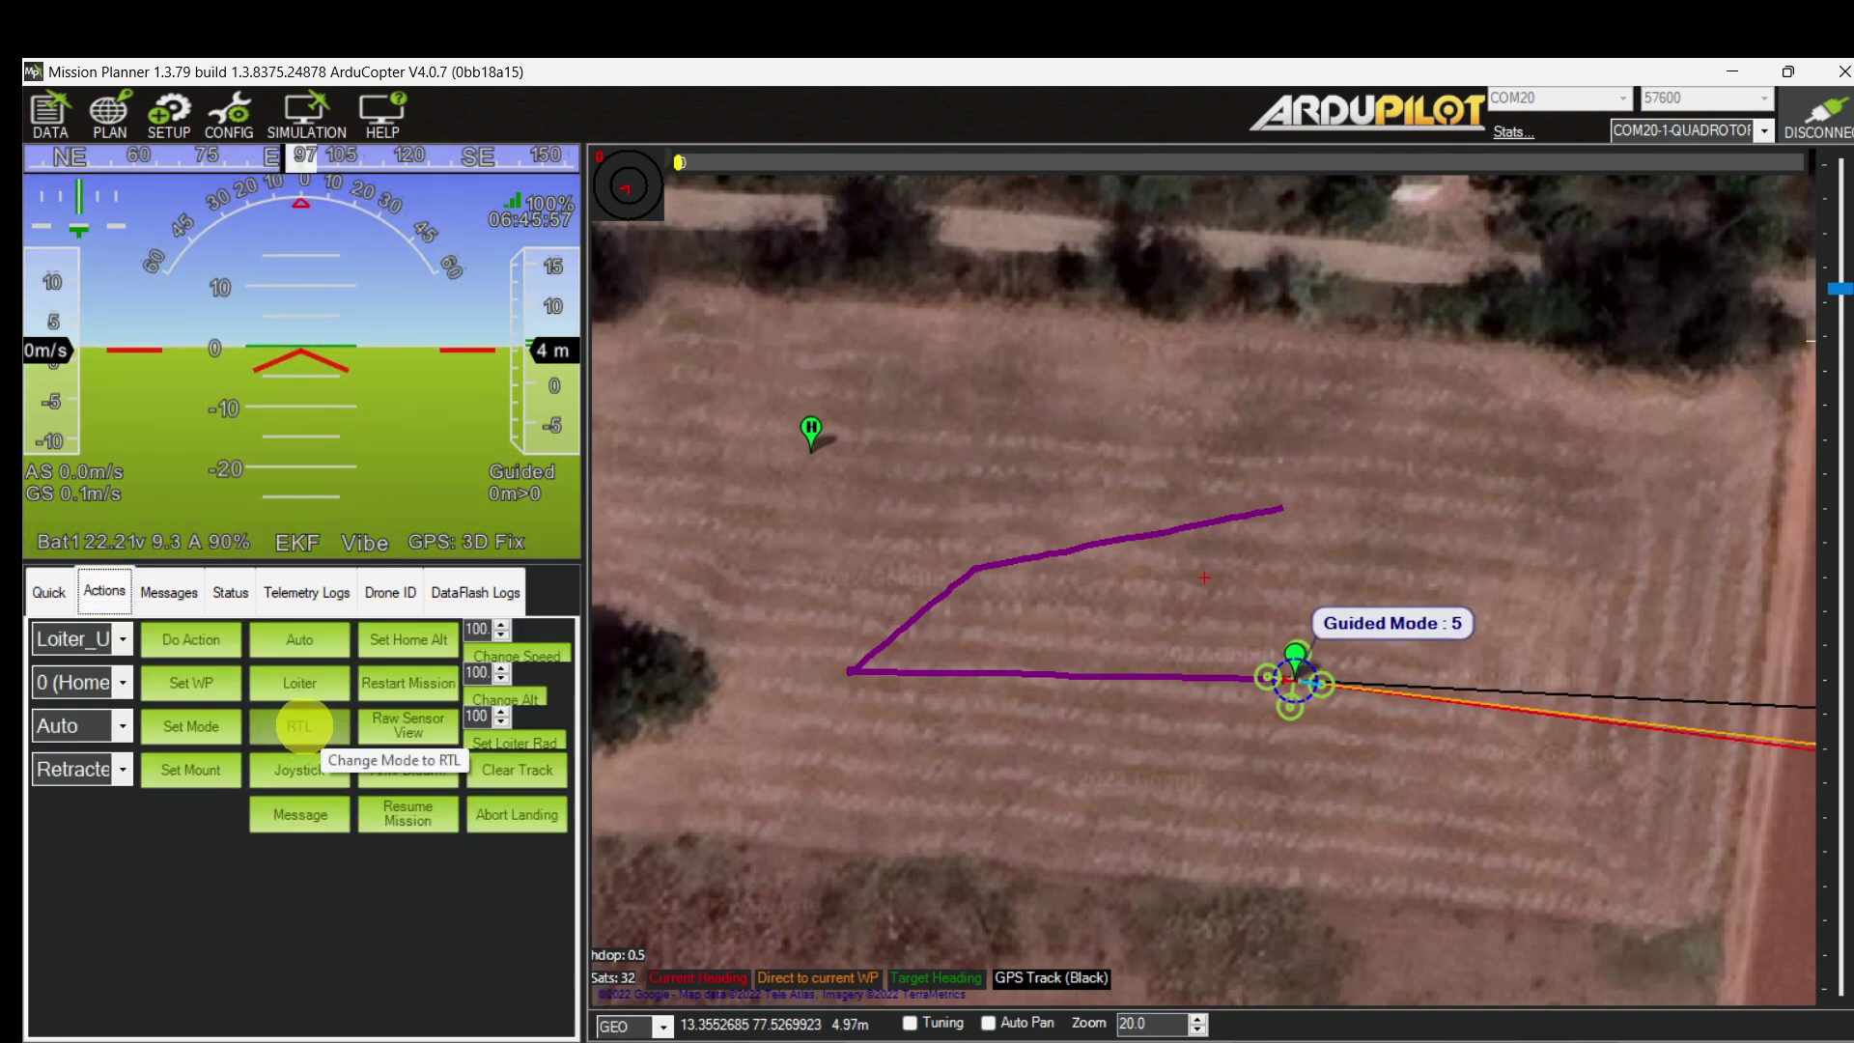
Raise RTL_ALT from 1000 to 1500 cm in the Full Parameter Tree and write it to the vehicle.
click(230, 112)
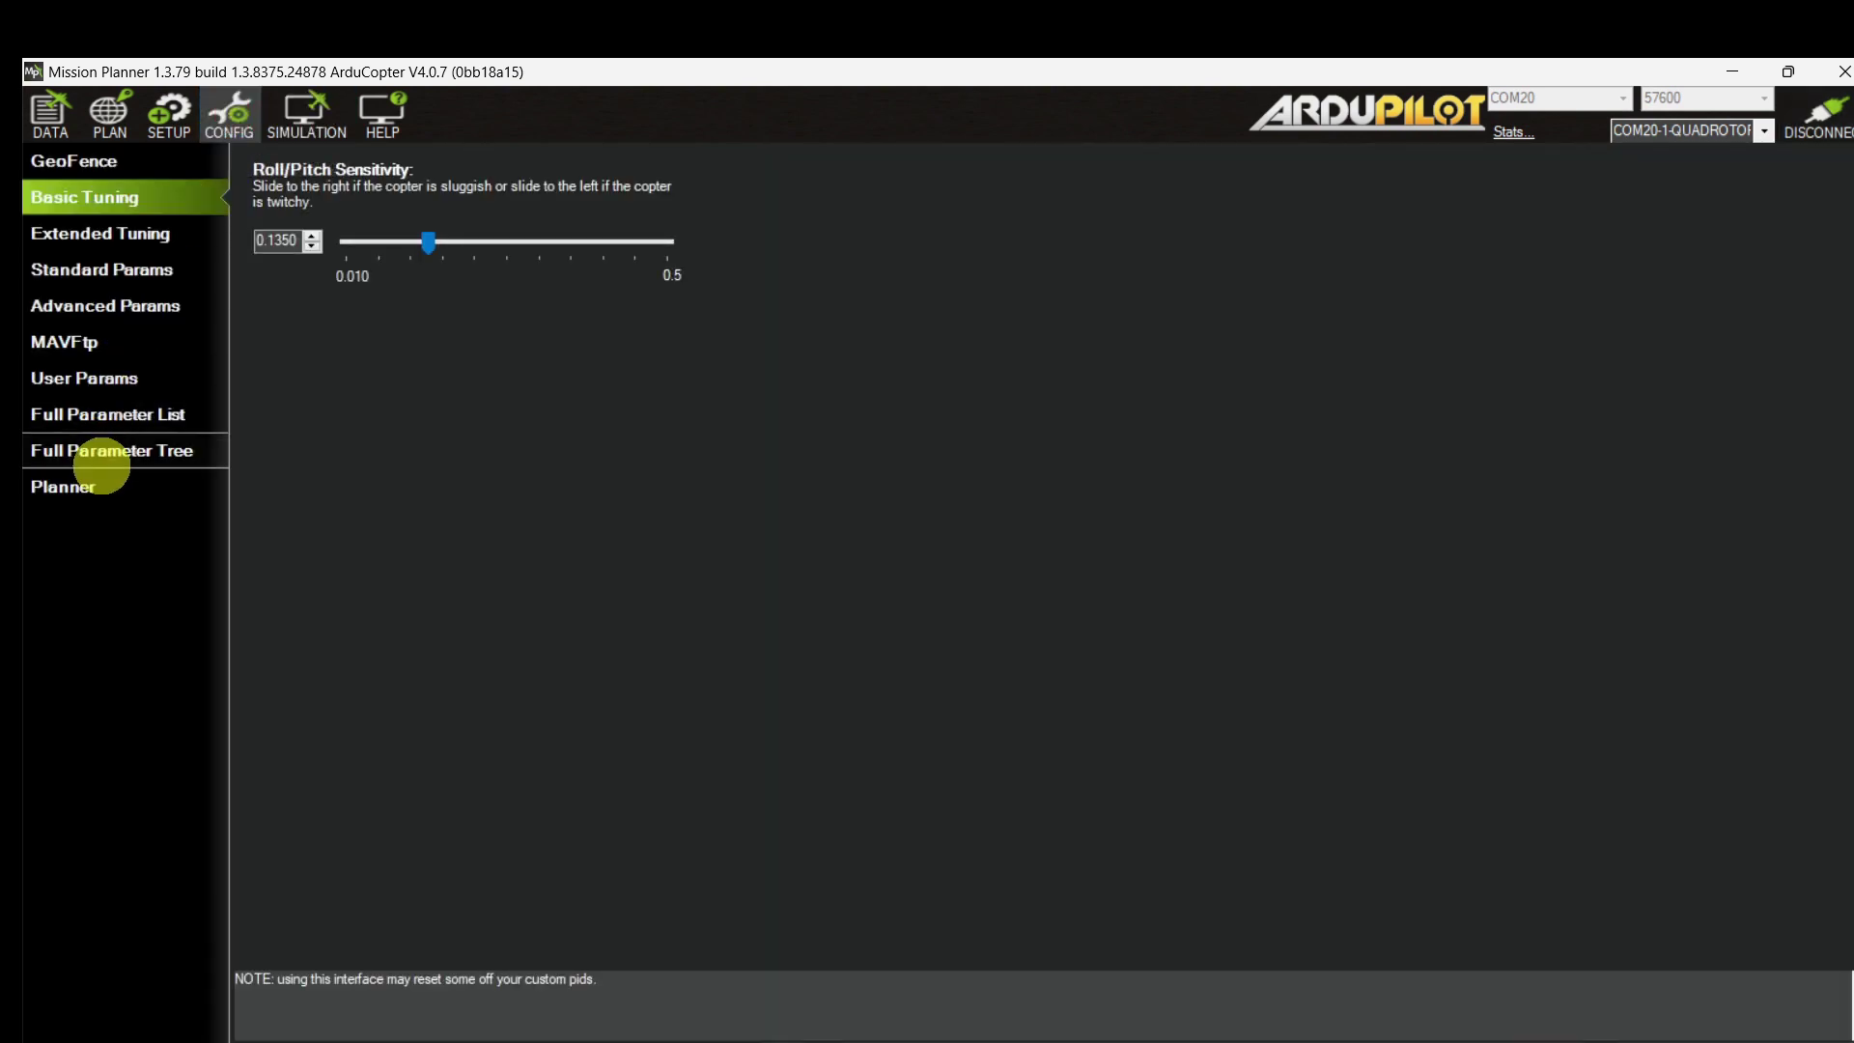
click(107, 455)
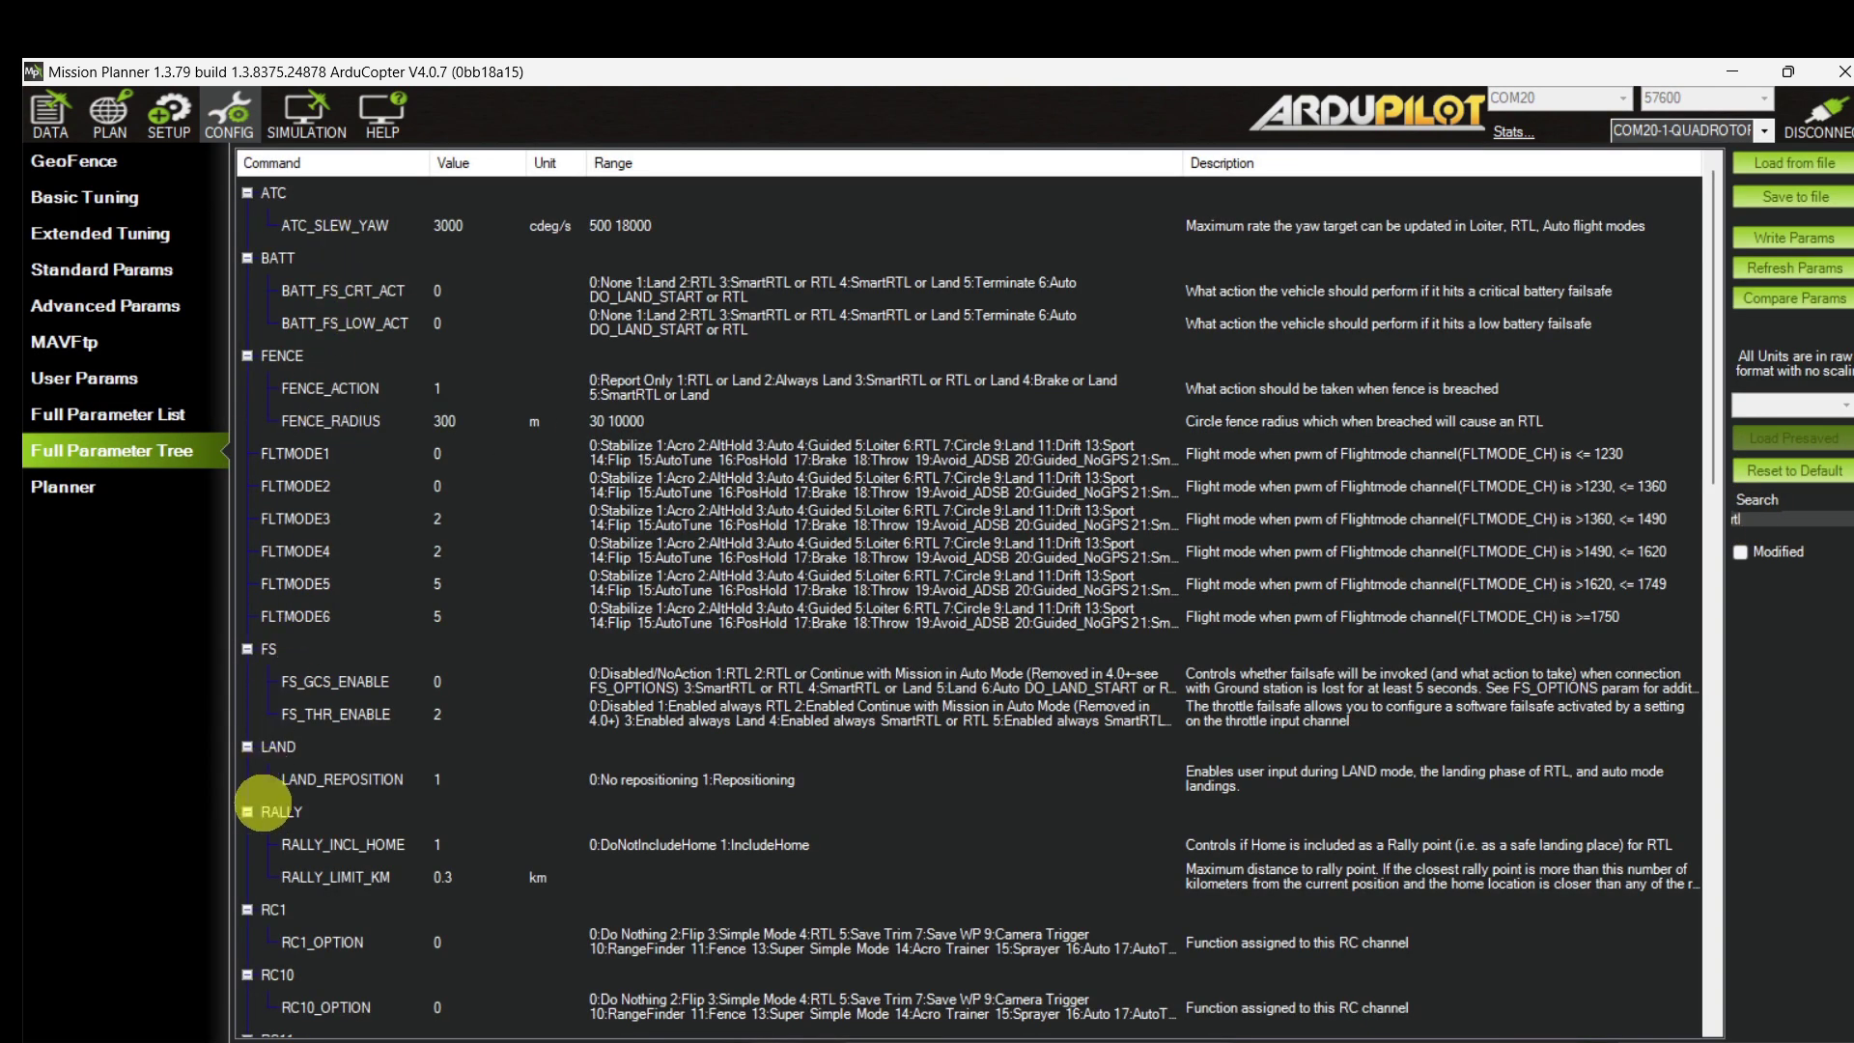
scroll(342, 844, down, 16)
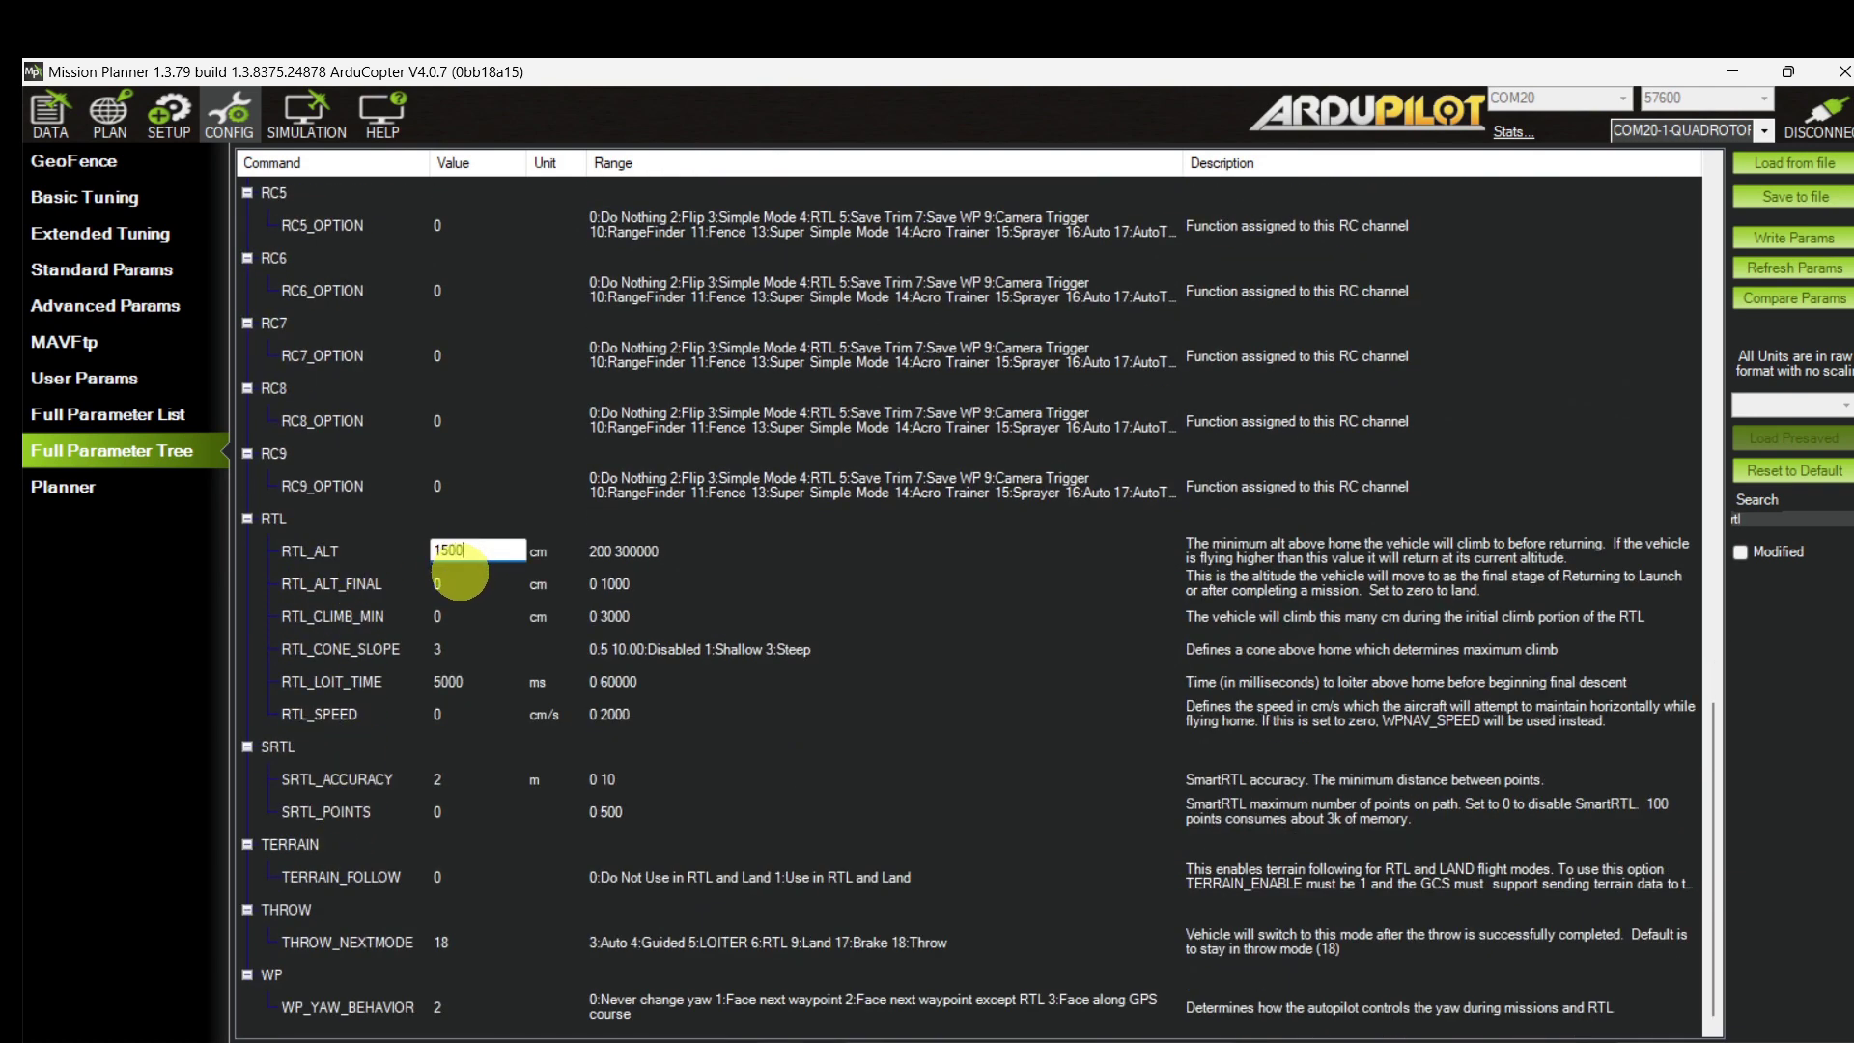
key(Return)
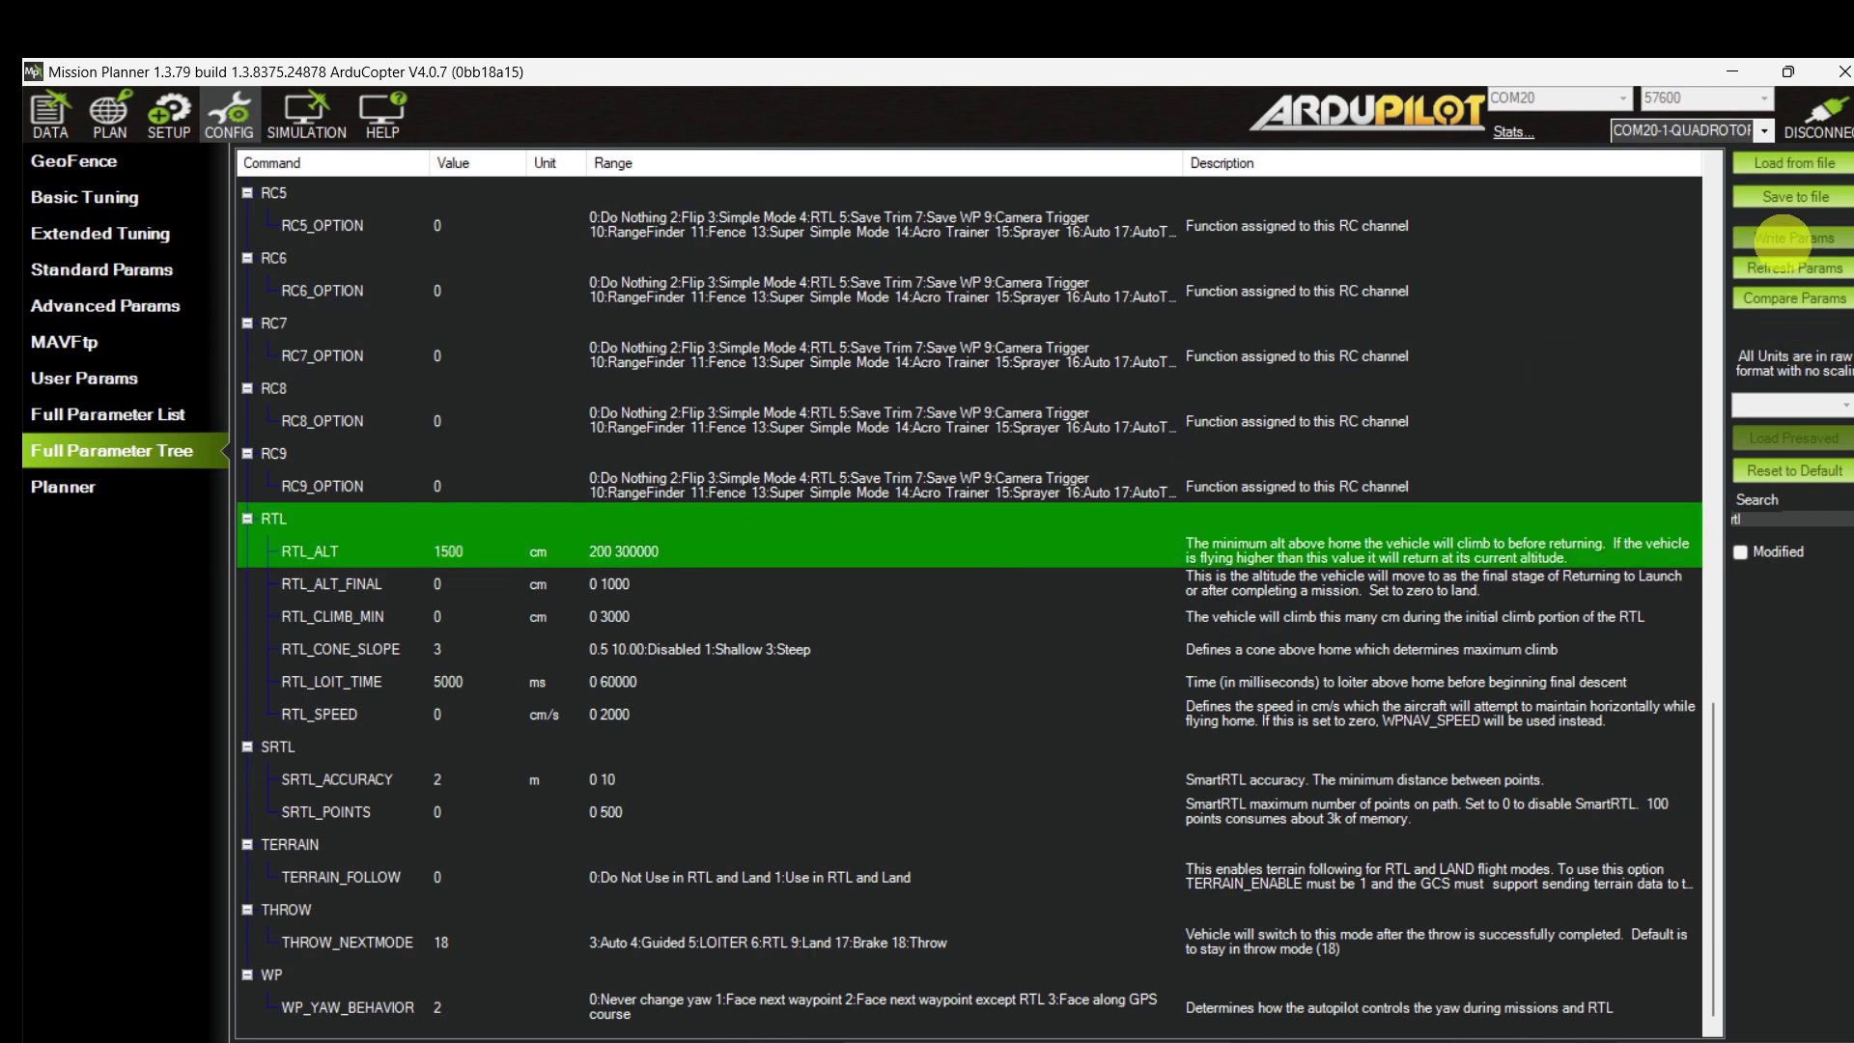
click(1782, 238)
click(1054, 611)
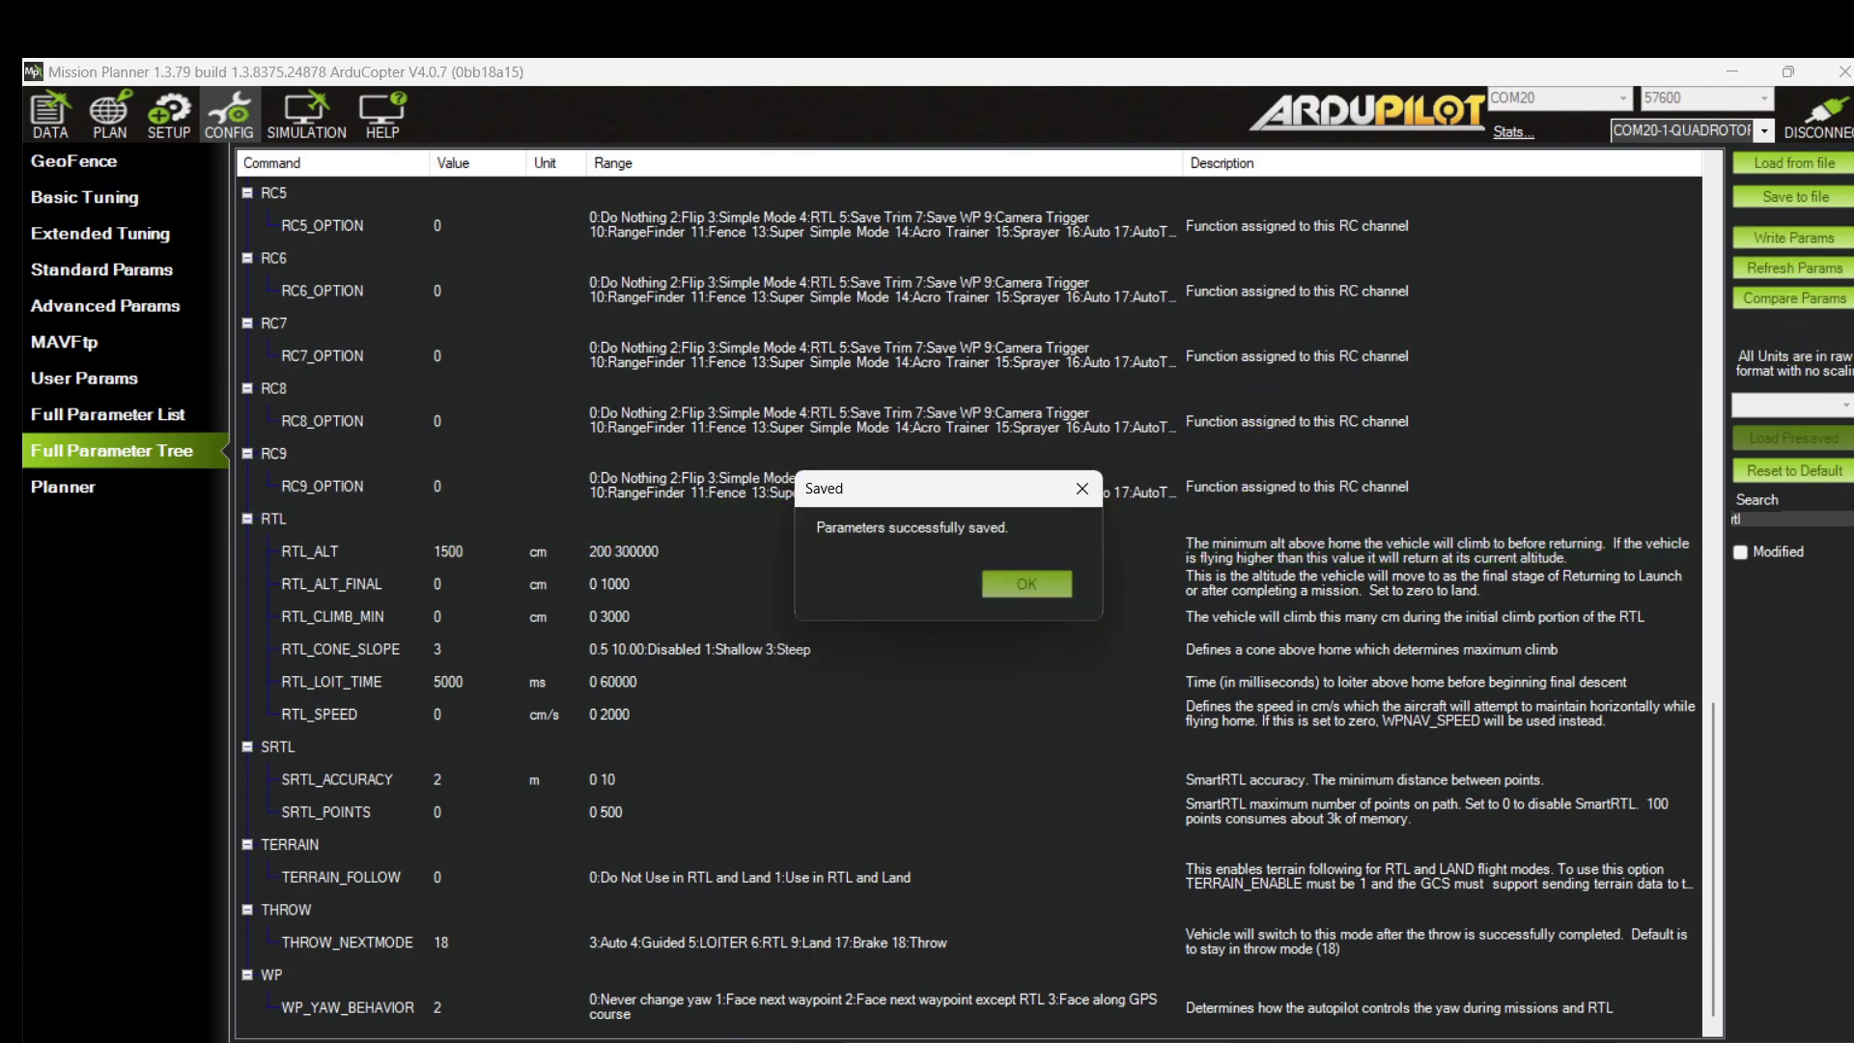
click(1026, 583)
click(48, 114)
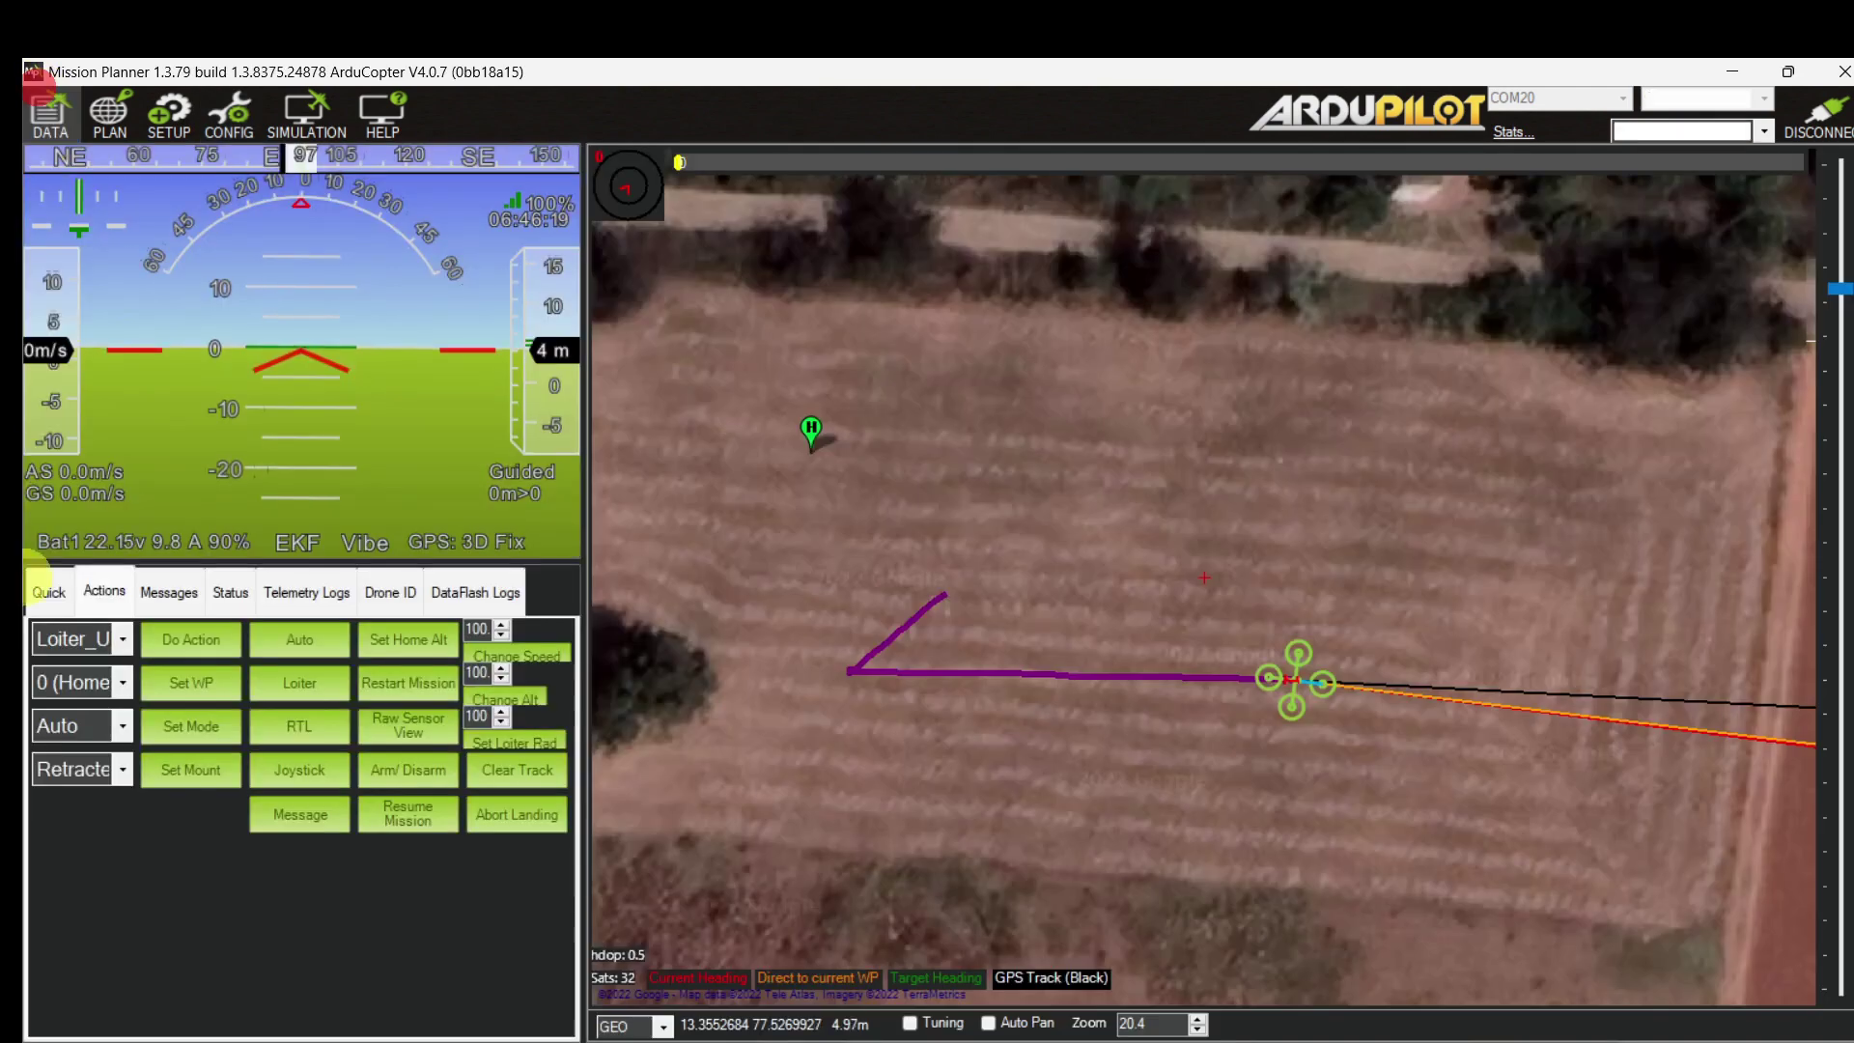
Engage RTL and follow the quadcopter on the map as it climbs to 15 m heading home.
click(299, 726)
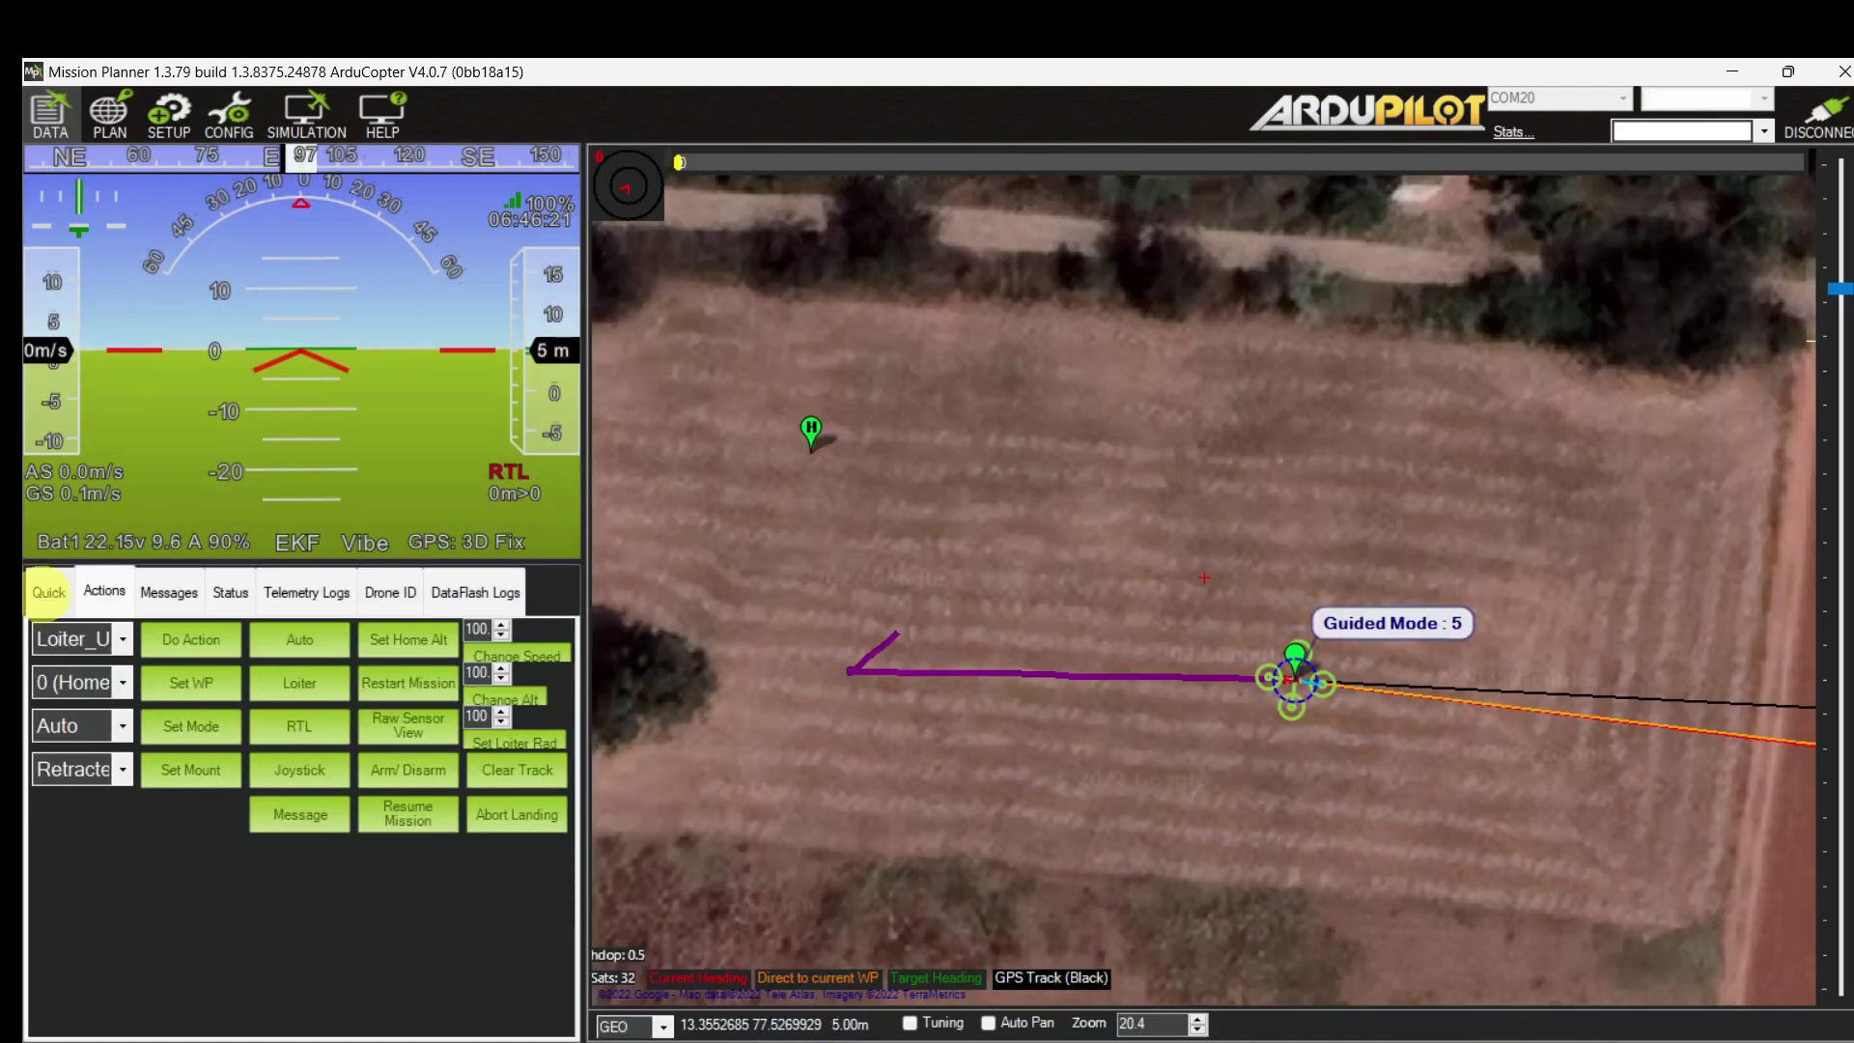
click(48, 592)
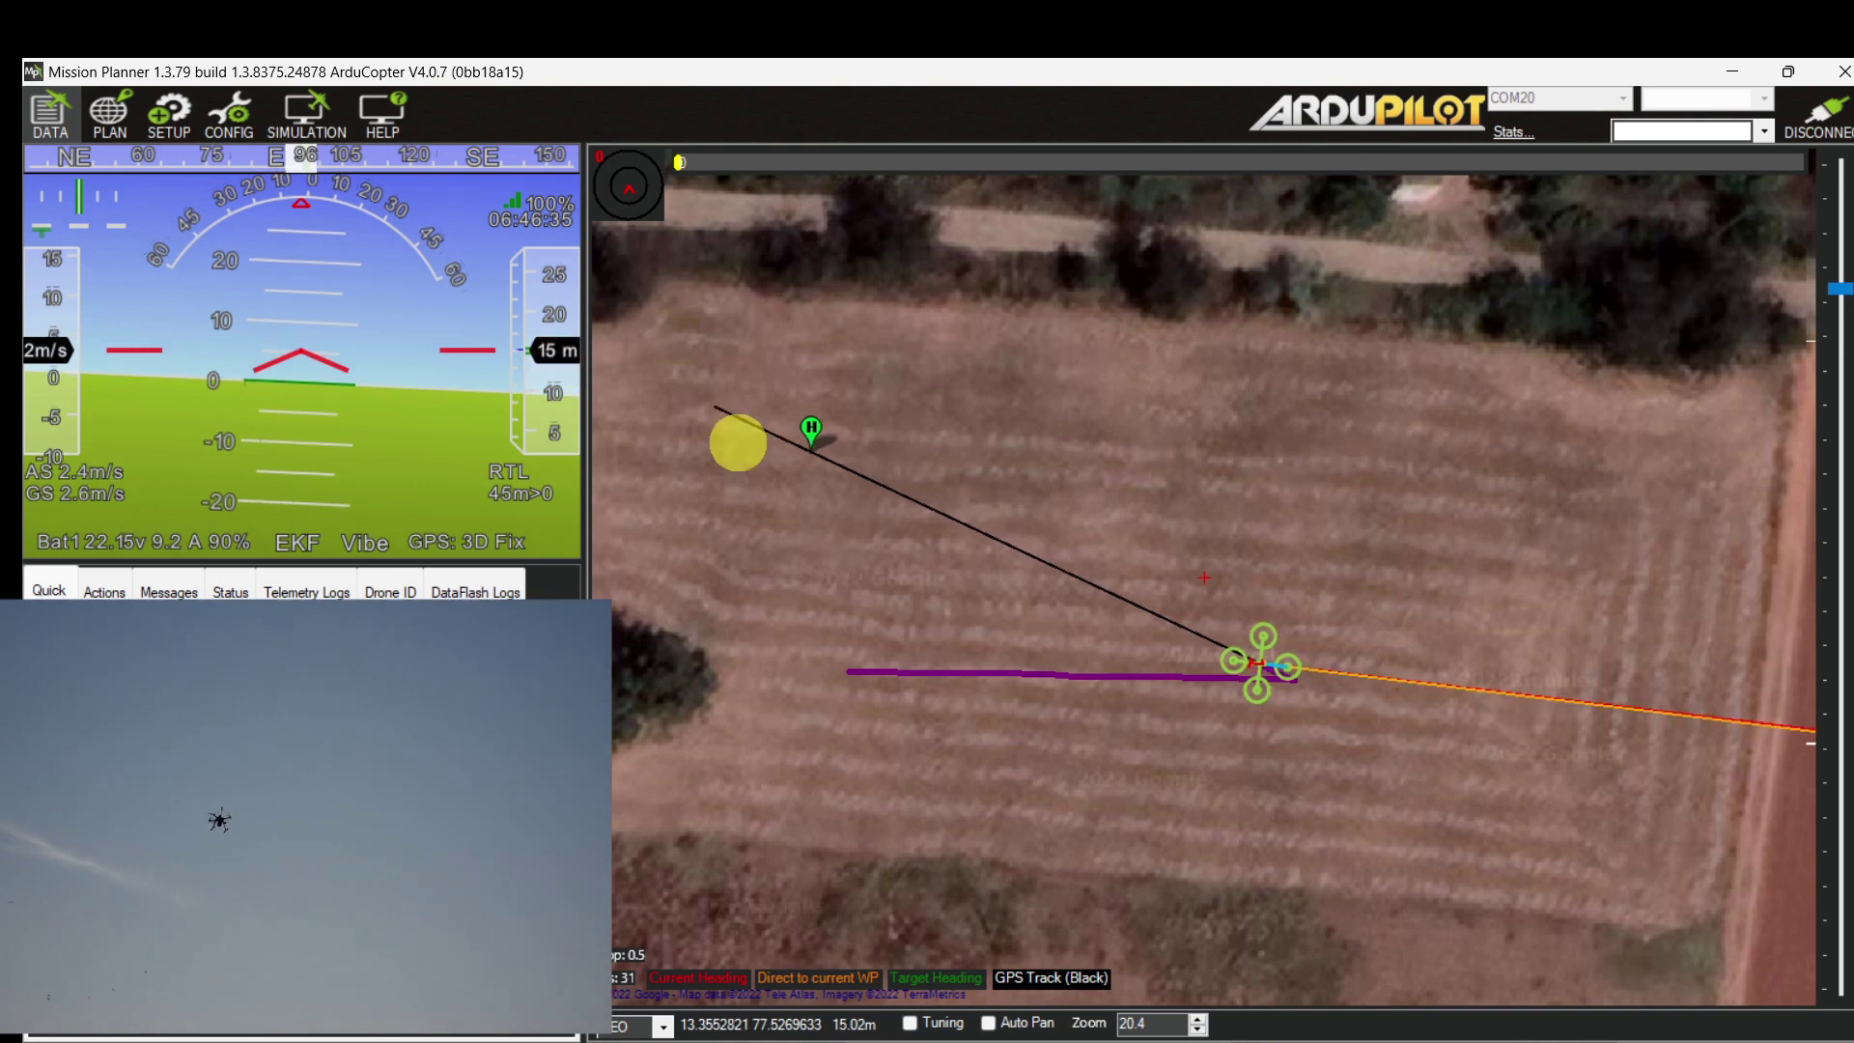
drag(1060, 663, 967, 553)
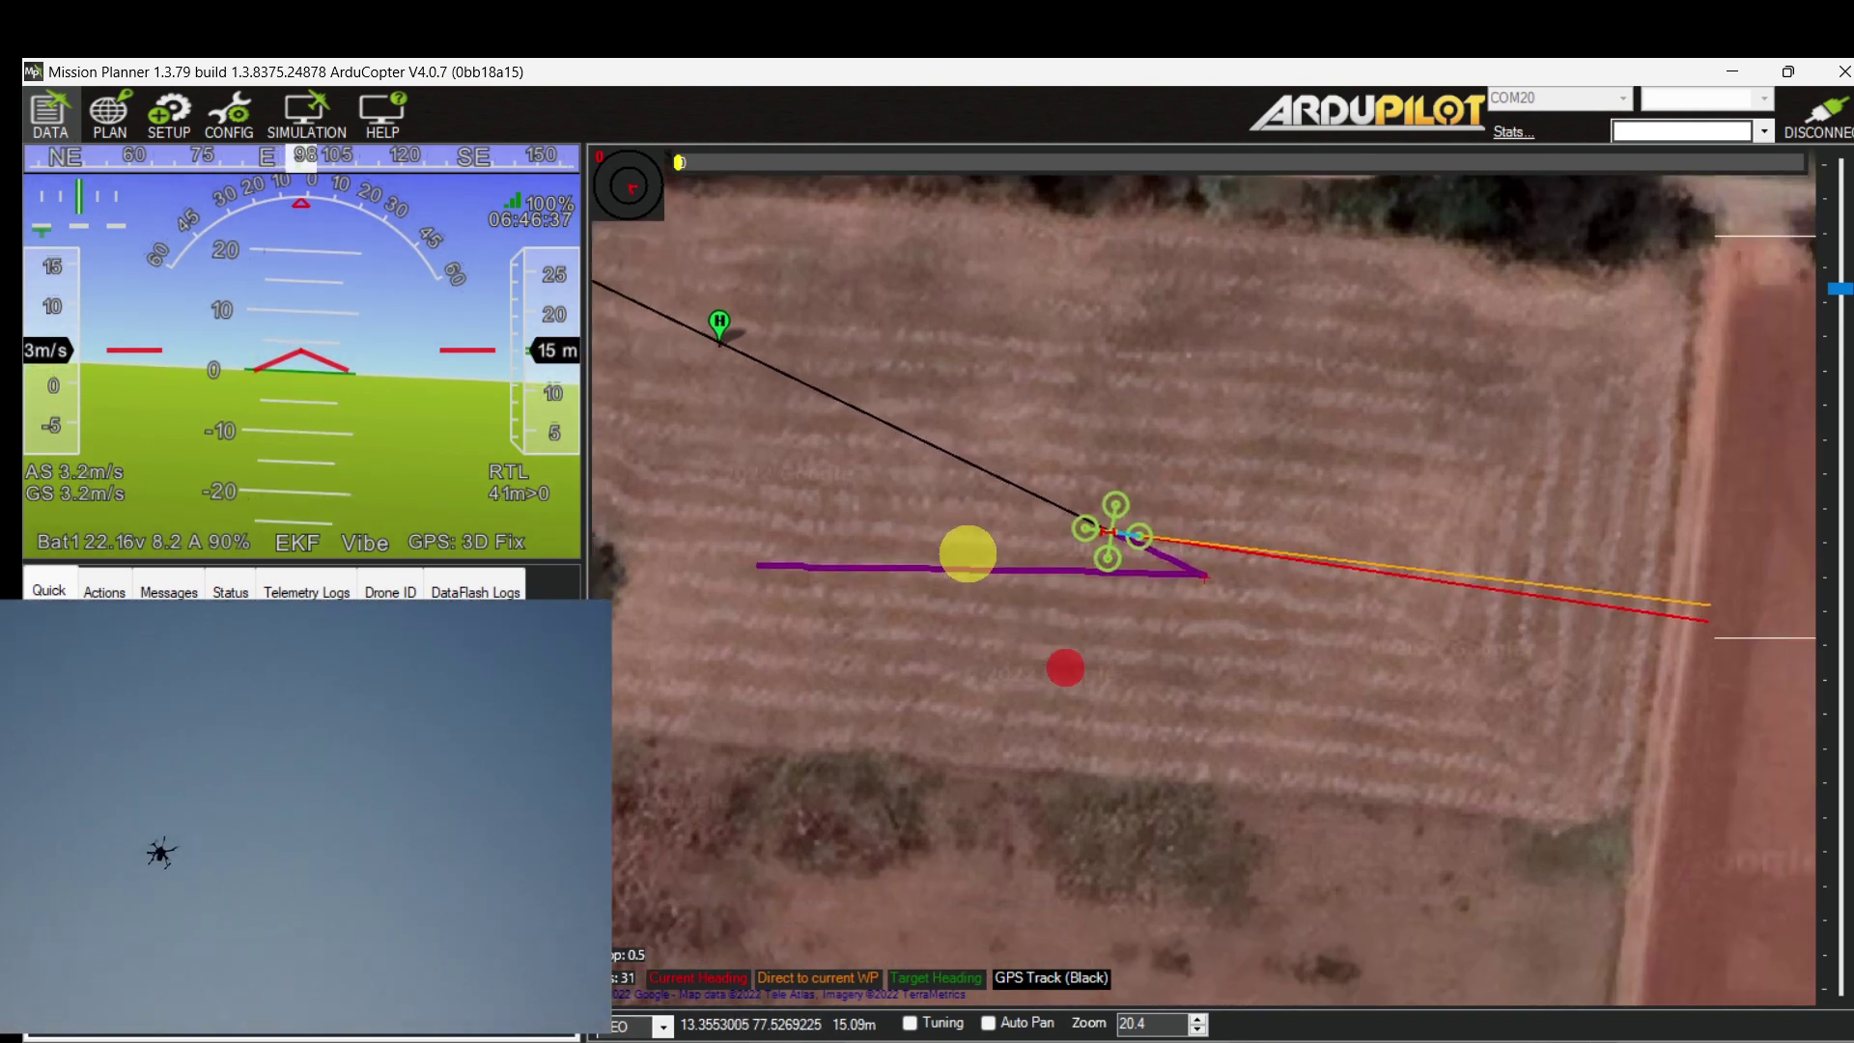
mouse_move(699, 335)
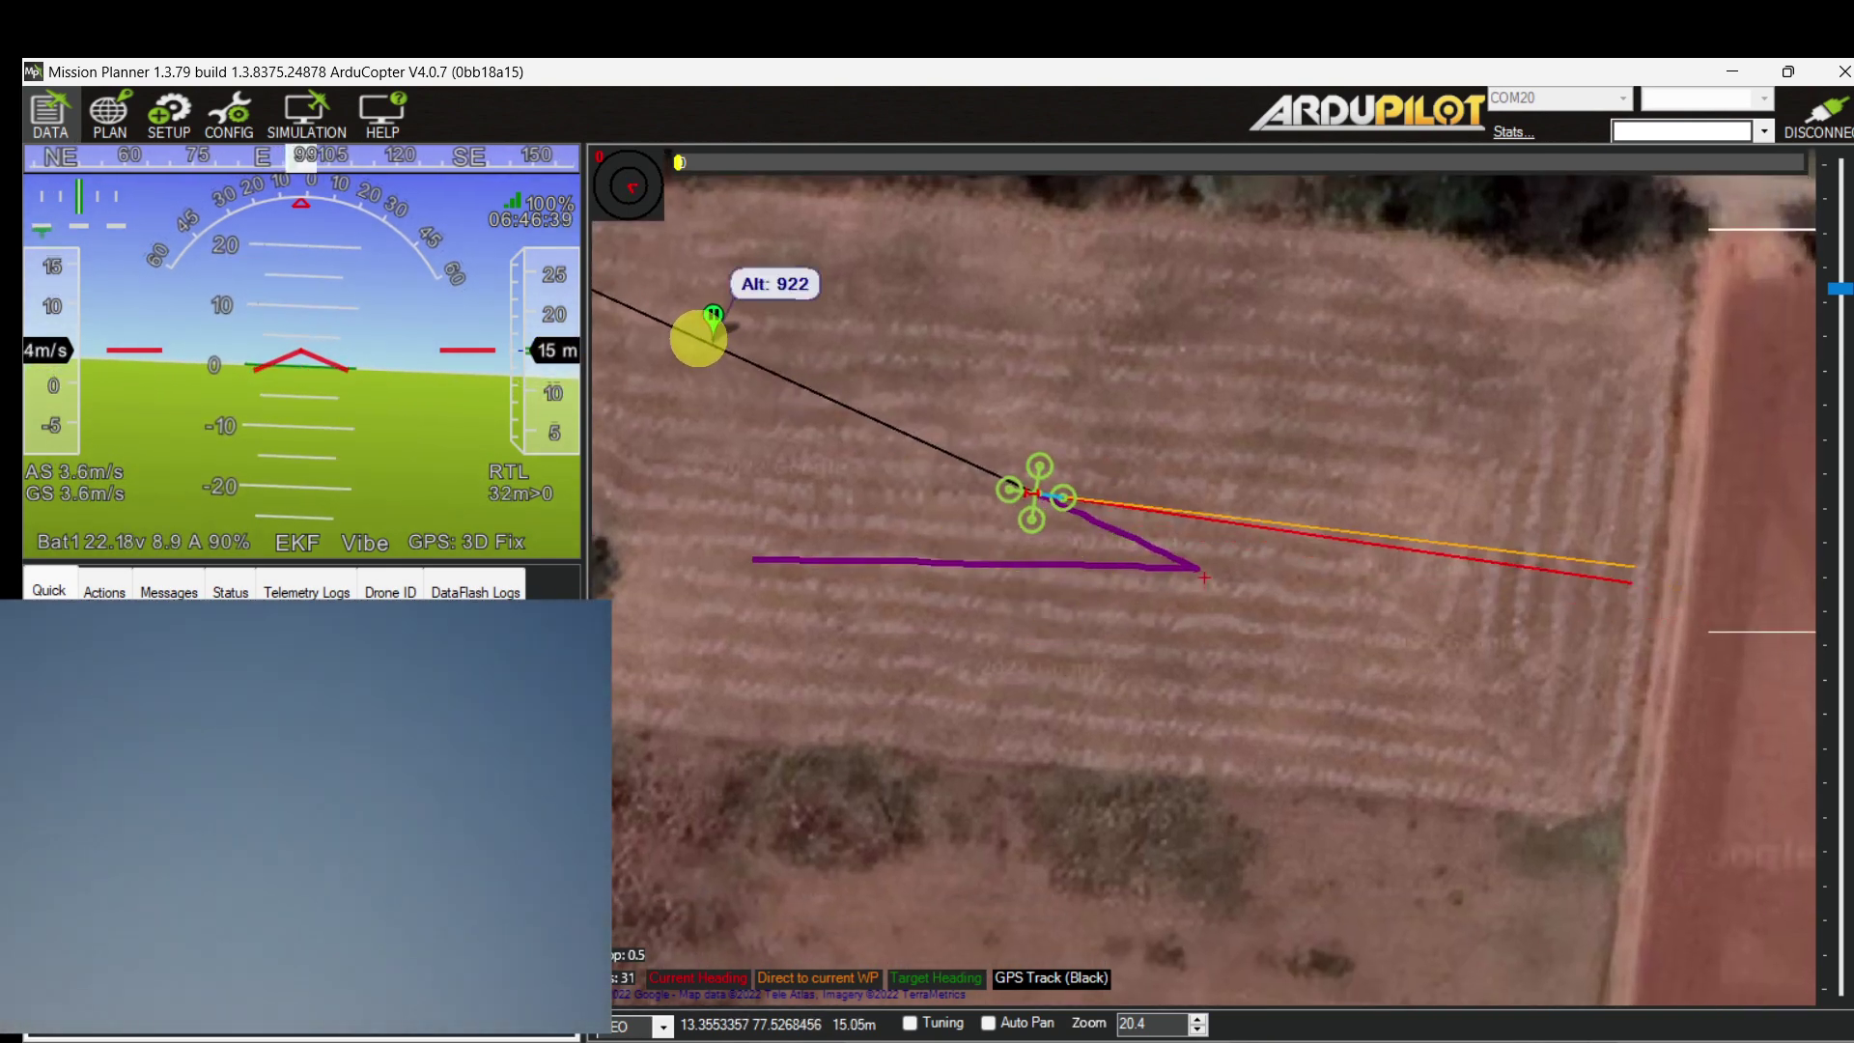